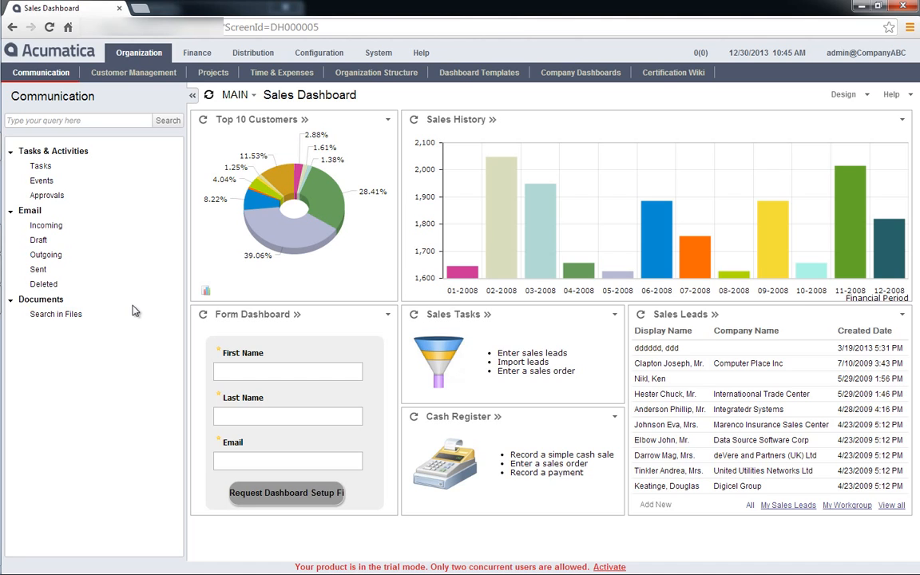
Load the ARInvoices inquiry on the Generic Inquiry screen under System customization and view its results.
click(376, 56)
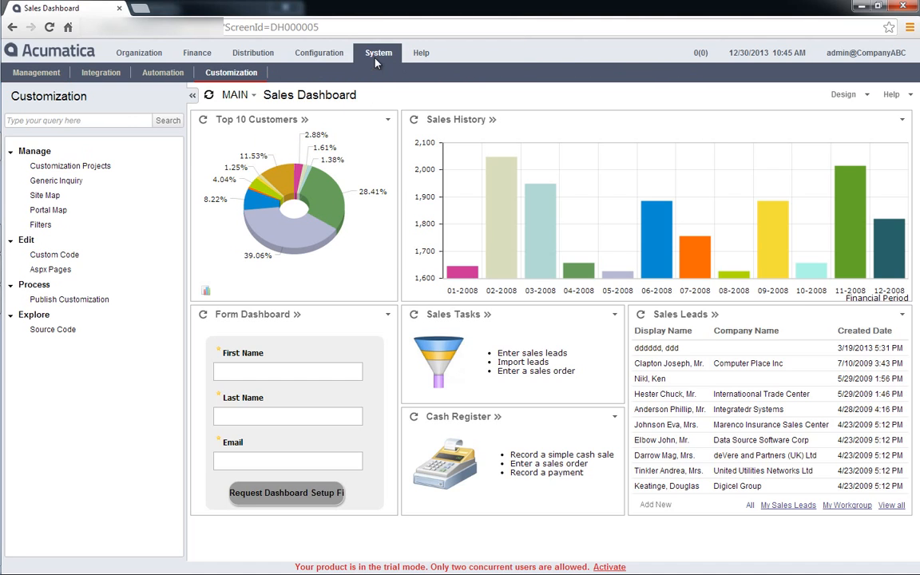
click(73, 181)
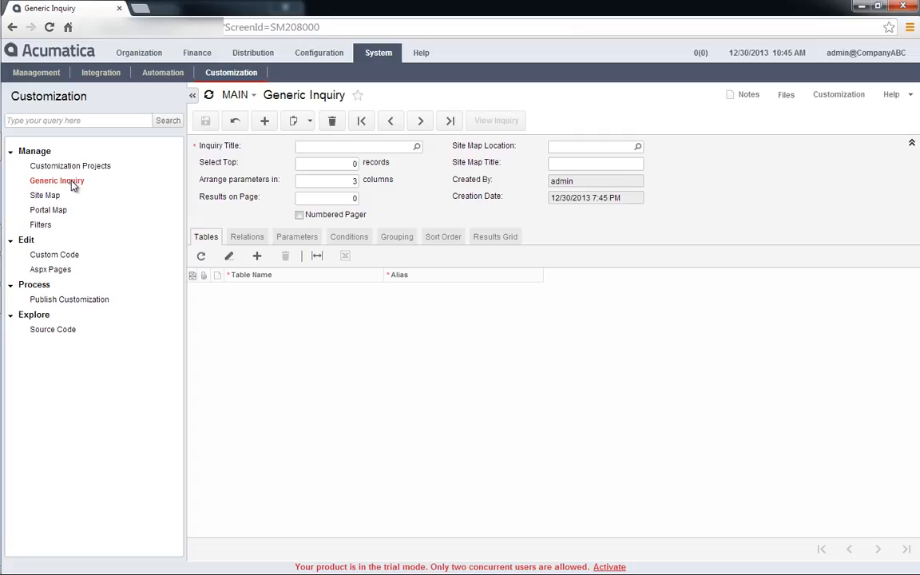
click(416, 148)
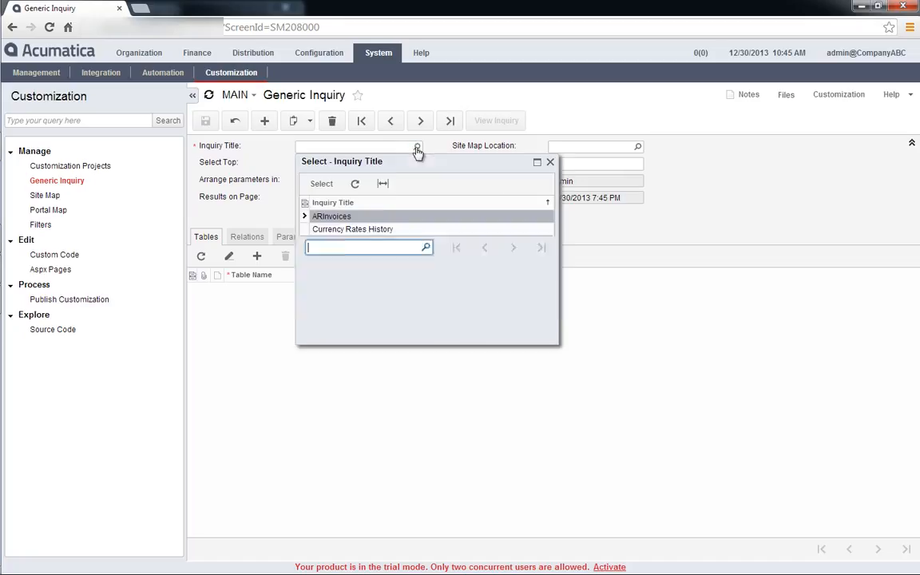
double_click(382, 218)
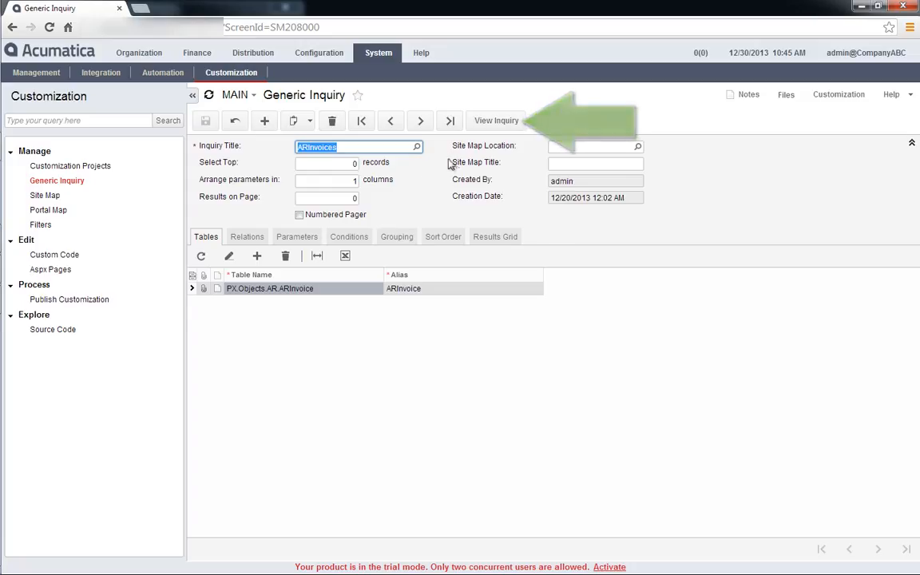
click(494, 120)
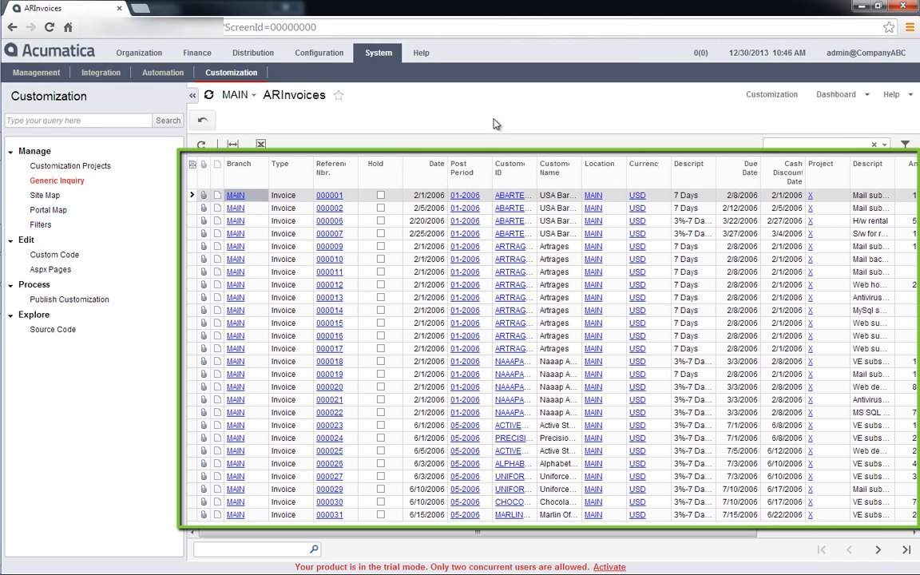
Open the first invoice from the inquiry results, compare its fields with the matching row, and review the remaining result columns.
click(333, 196)
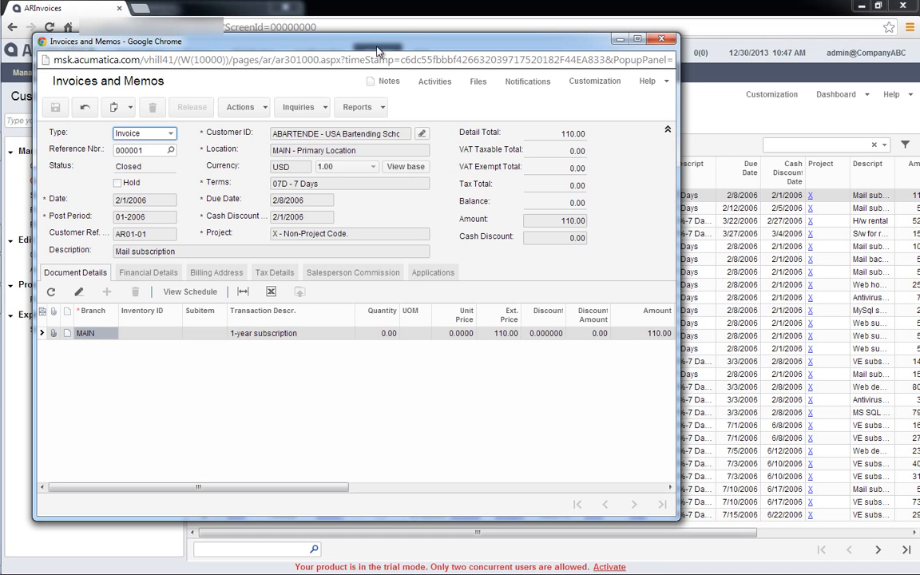
drag(375, 47, 342, 47)
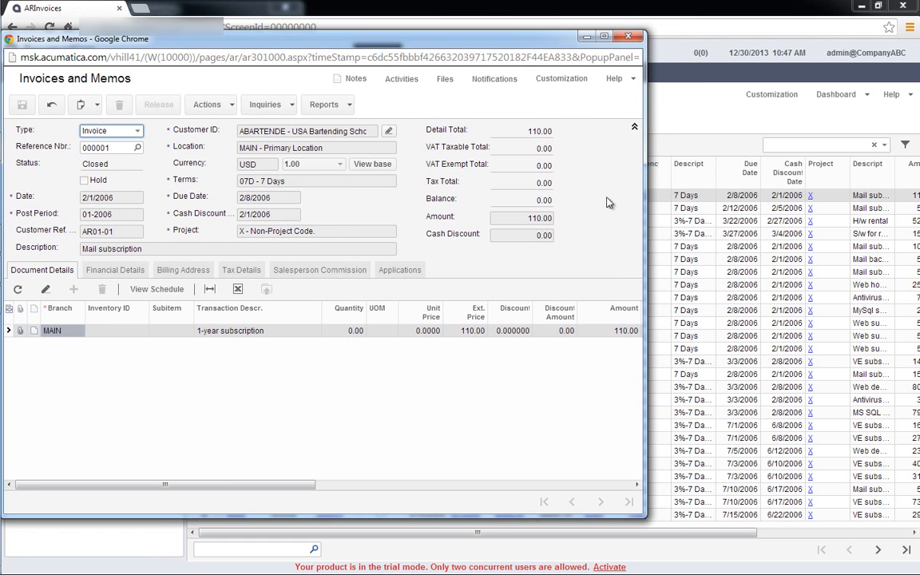
drag(644, 198, 583, 194)
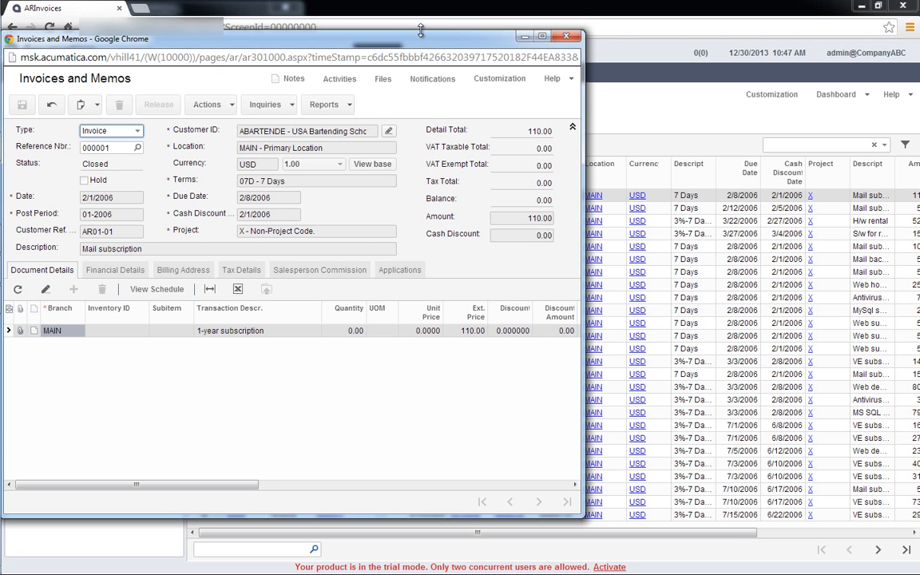
drag(380, 33, 426, 227)
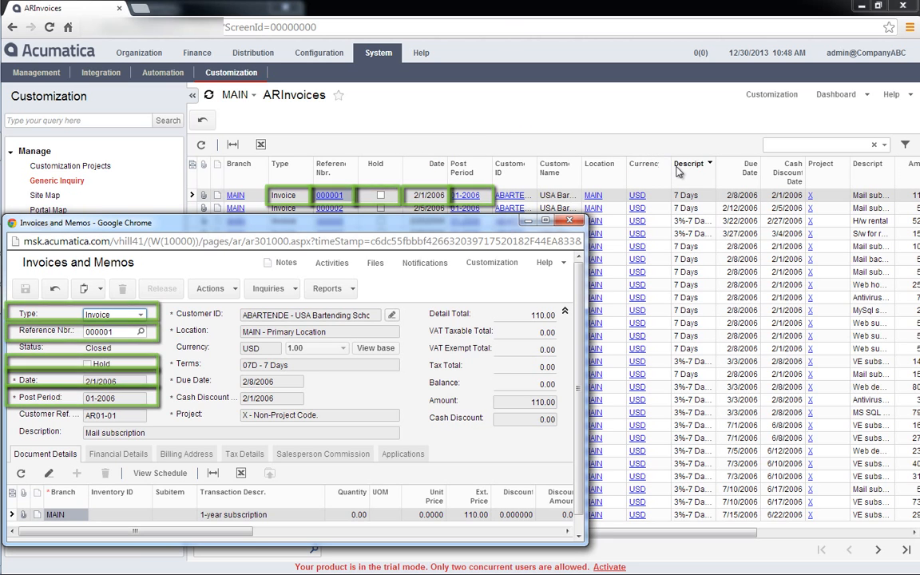
click(859, 535)
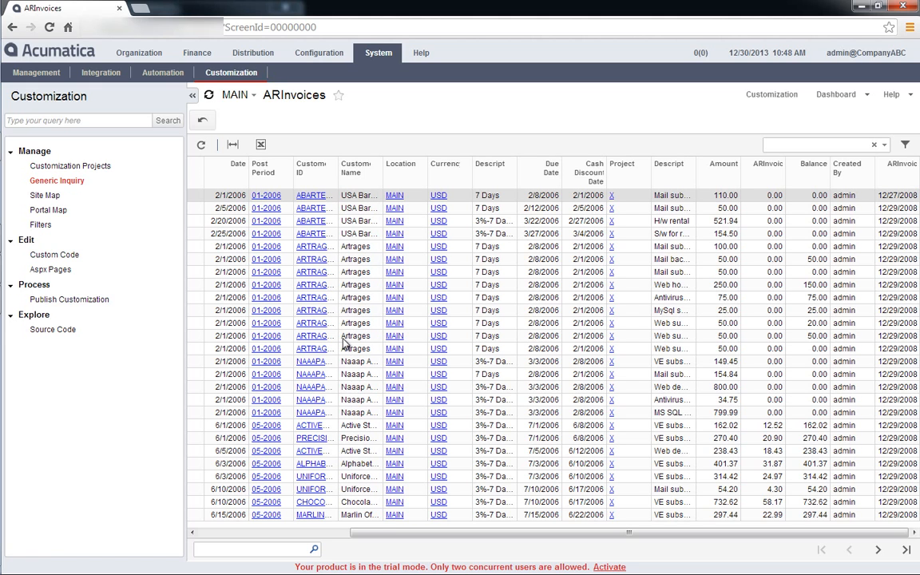
scroll(345, 343, left, 3)
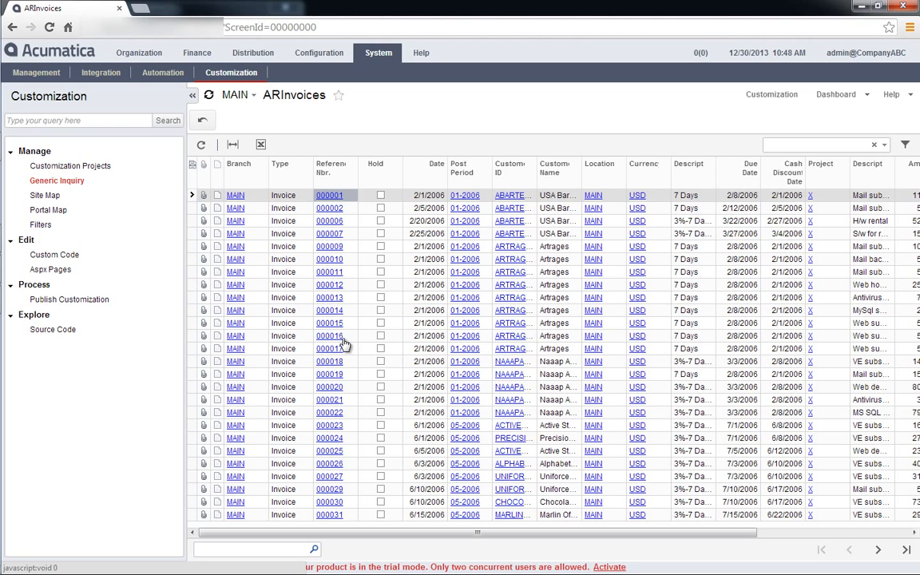
Set the ARInvoices generic inquiry to 10 results per page with the numbered pager enabled, save it and view the paged results.
click(78, 183)
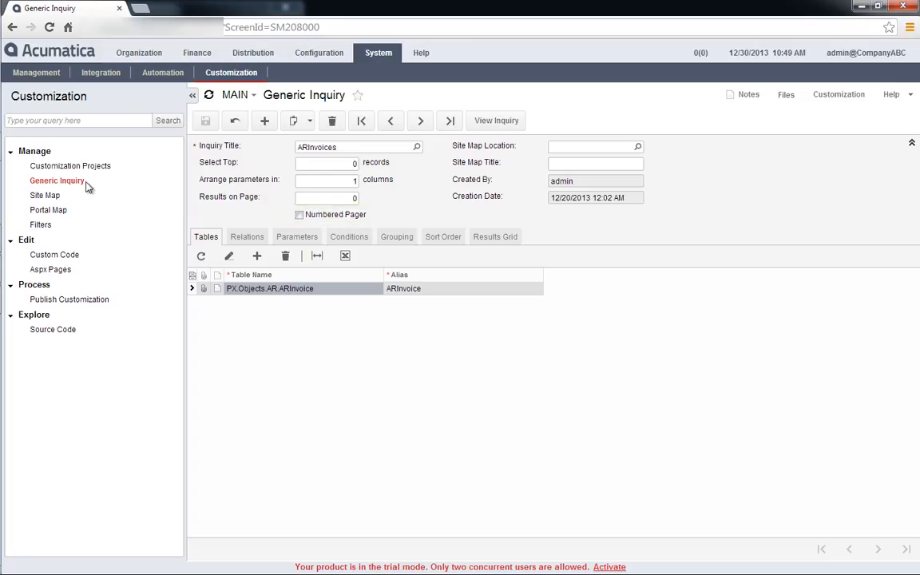
click(341, 198)
key(BackSpace)
text(10)
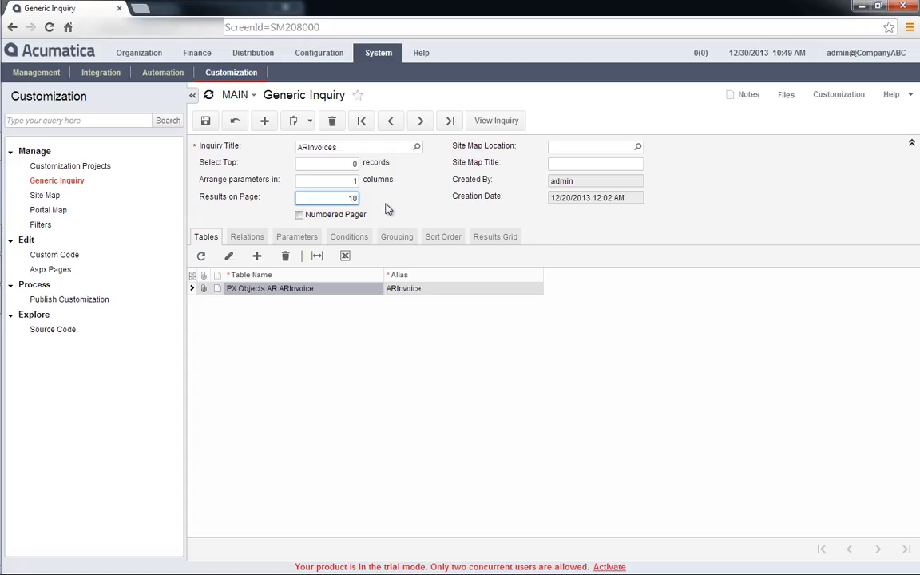
click(300, 215)
click(205, 120)
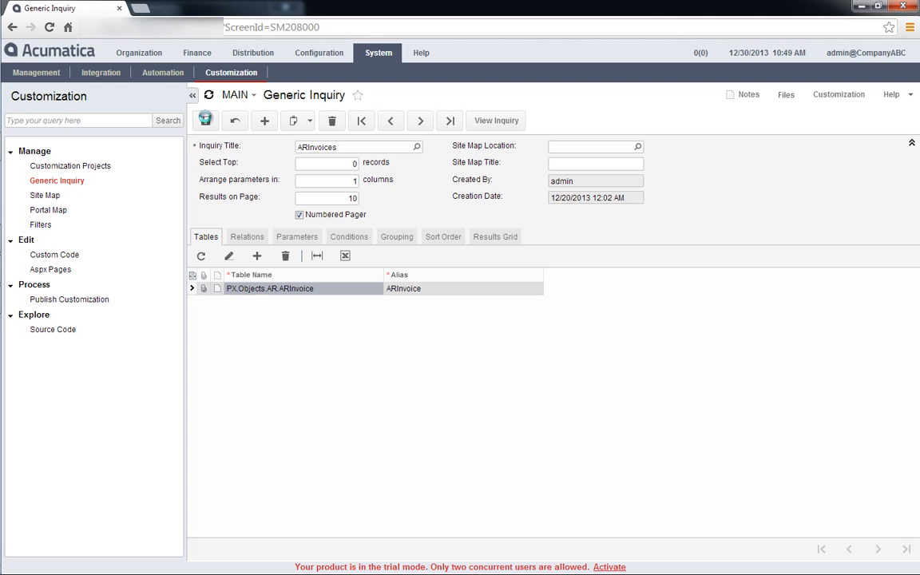
click(493, 122)
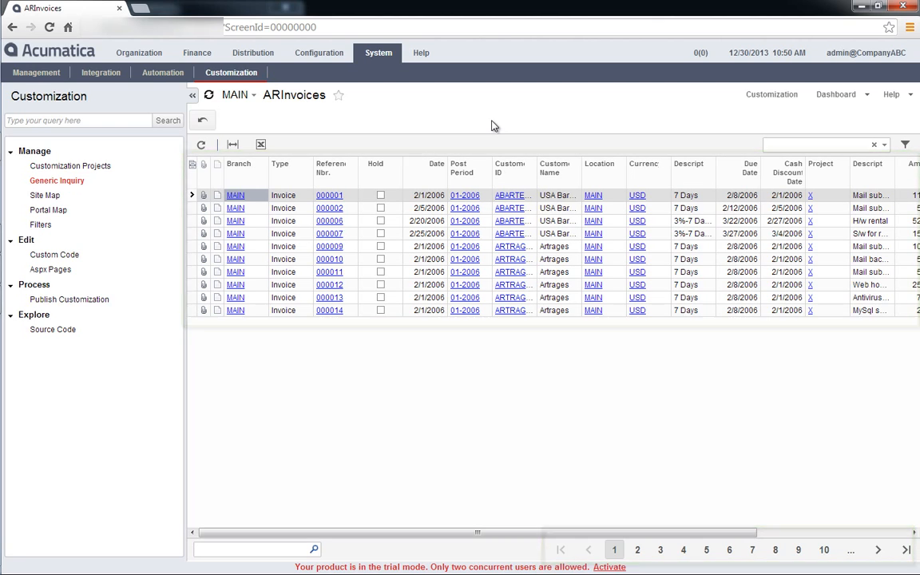
Set the ARInvoices generic inquiry's site map location to the Explore folder under Finance, Accounts Receivable, Work Area.
click(72, 181)
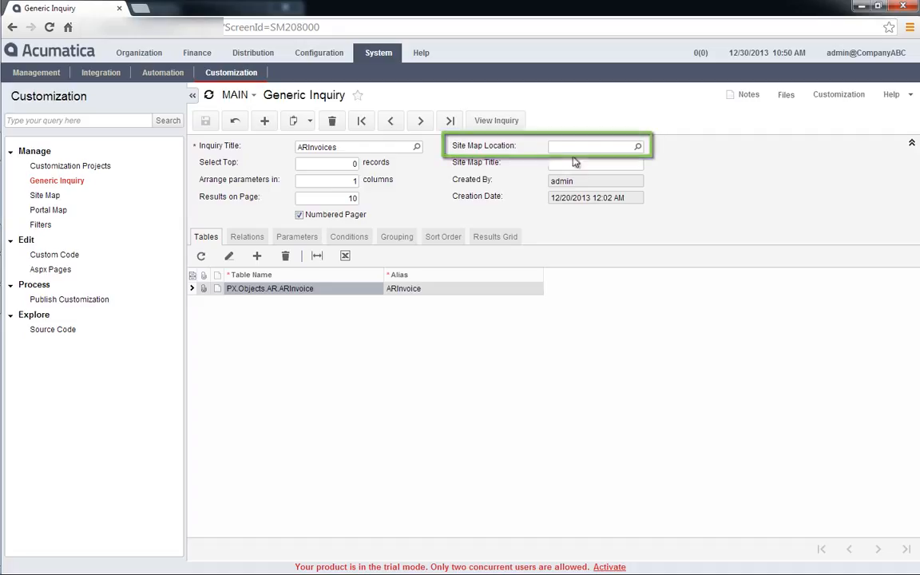
click(640, 146)
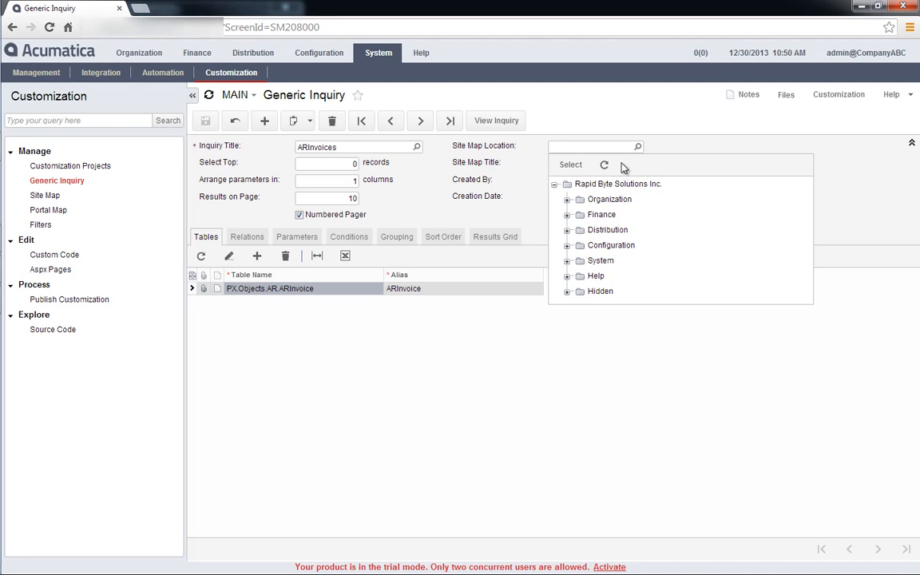
click(566, 215)
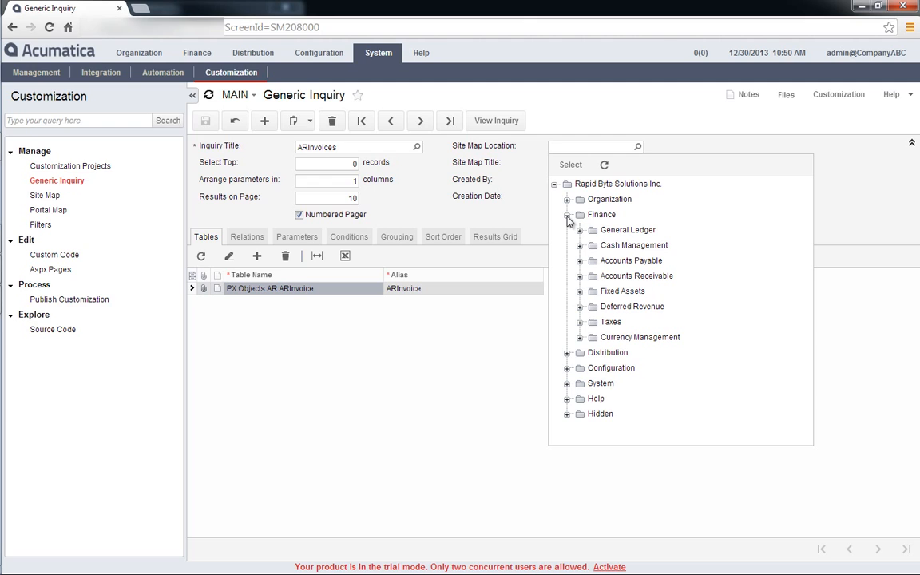
click(578, 275)
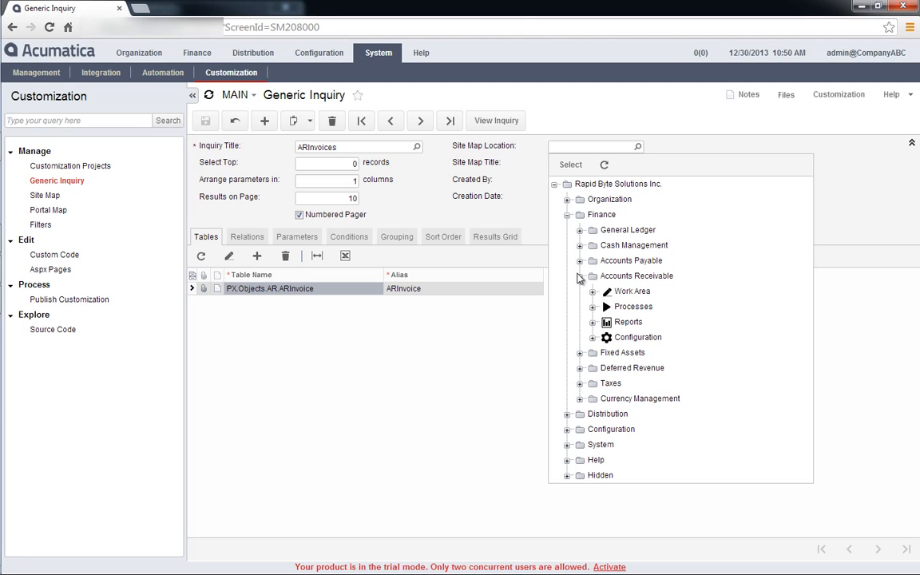
click(592, 291)
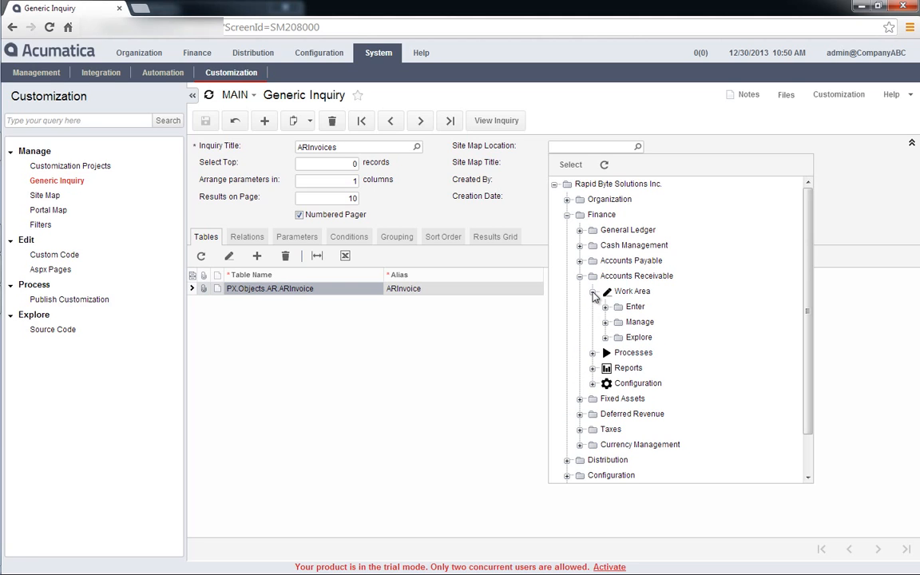
click(639, 338)
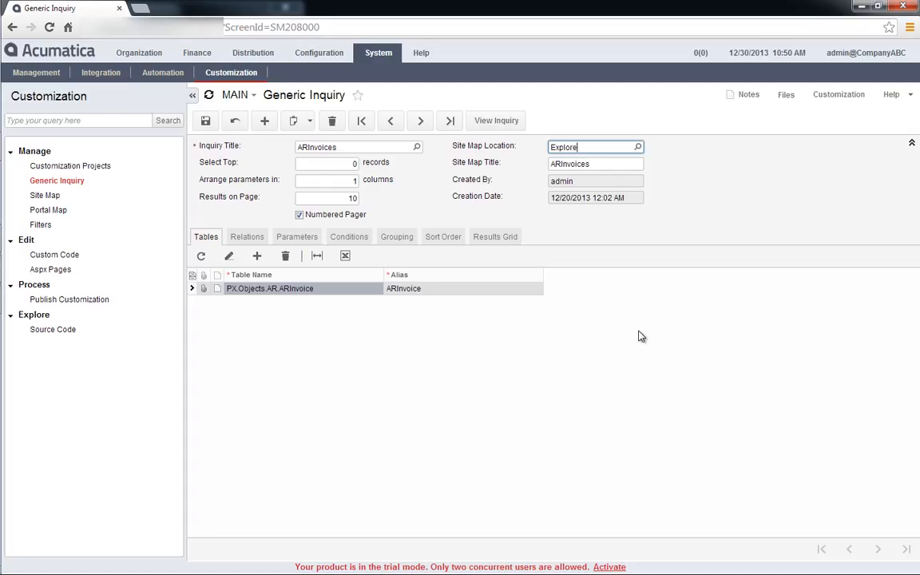
Change the inquiry's site map title to Customer Invoices and save the inquiry.
key(Tab)
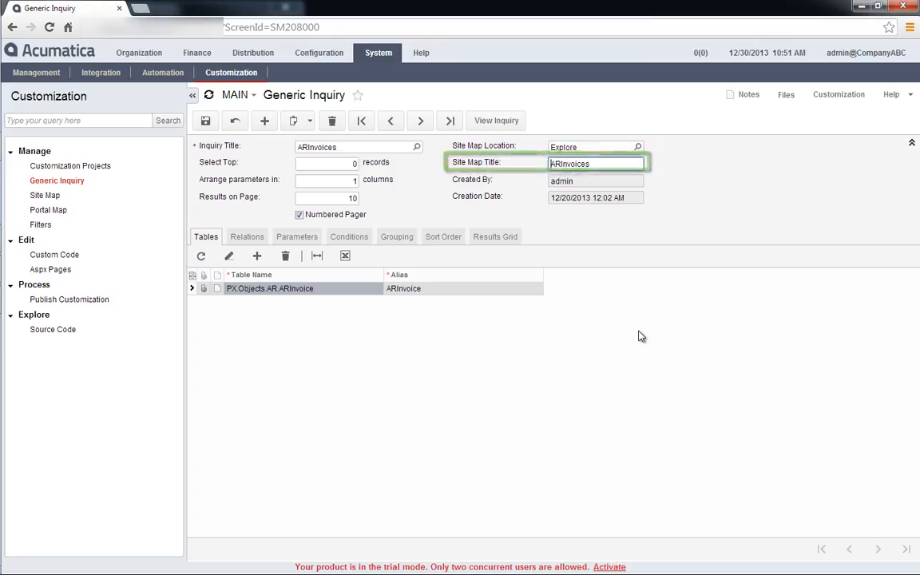
key(shift+Right)
key(shift+Right)
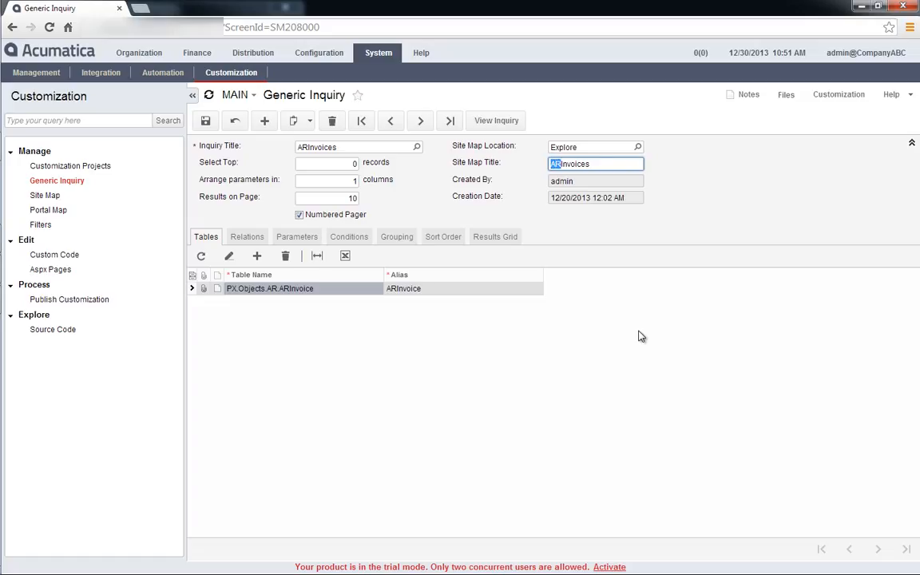
text(Customer)
click(199, 121)
View the Customer Invoices inquiry from the Accounts Receivable area of Finance and return to the Generic Inquiry screen.
click(198, 53)
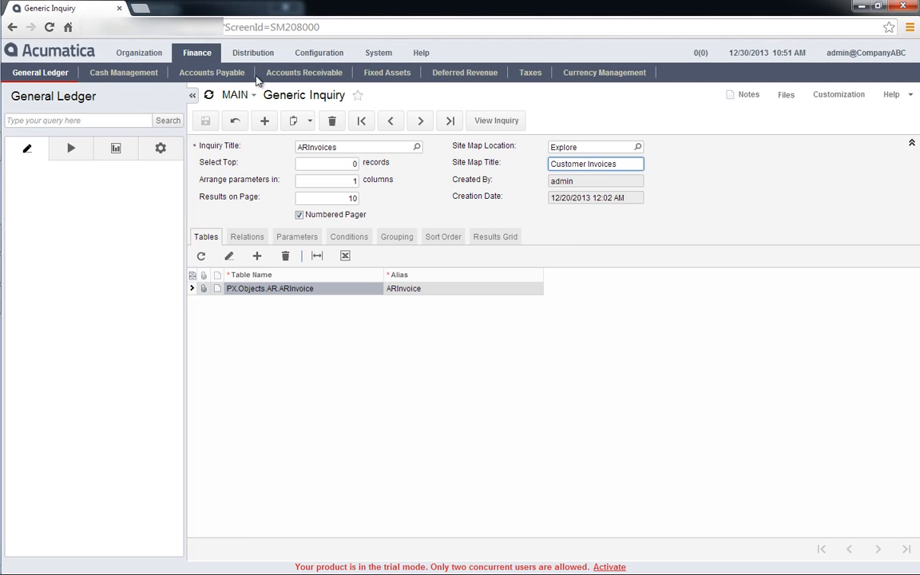
click(302, 74)
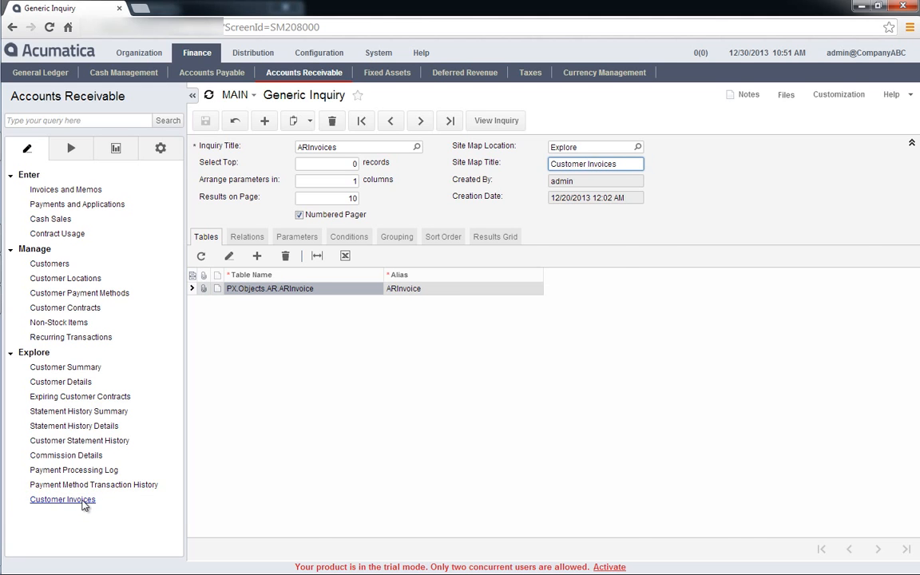
click(83, 505)
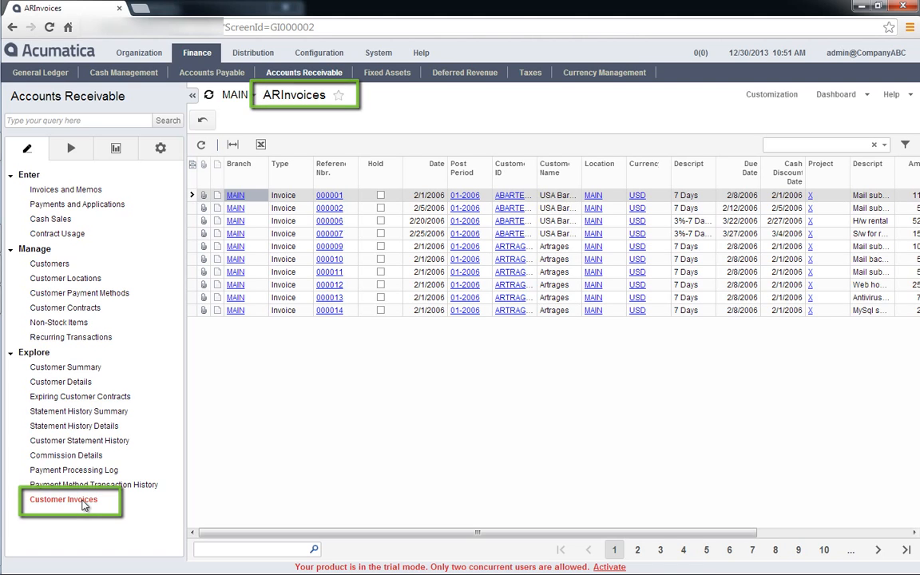
click(371, 56)
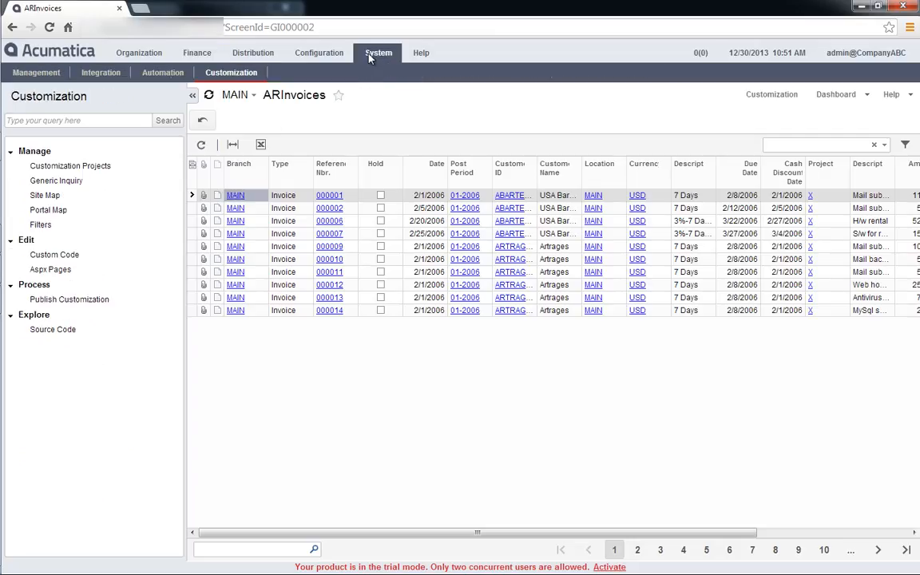
click(70, 182)
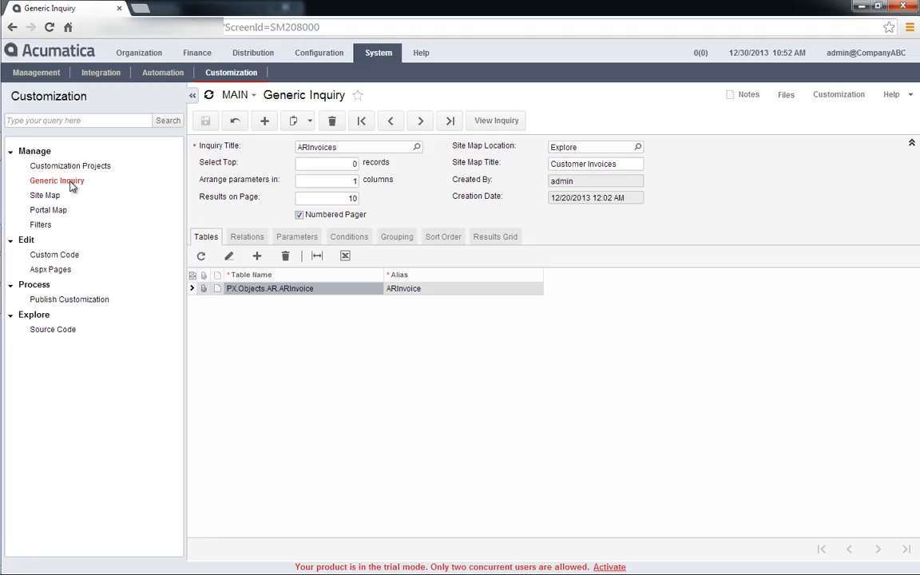
In Access Rights By Screen, view the role access rights of Customer Invoices under Finance, Accounts Receivable, Work Area, Explore.
click(309, 52)
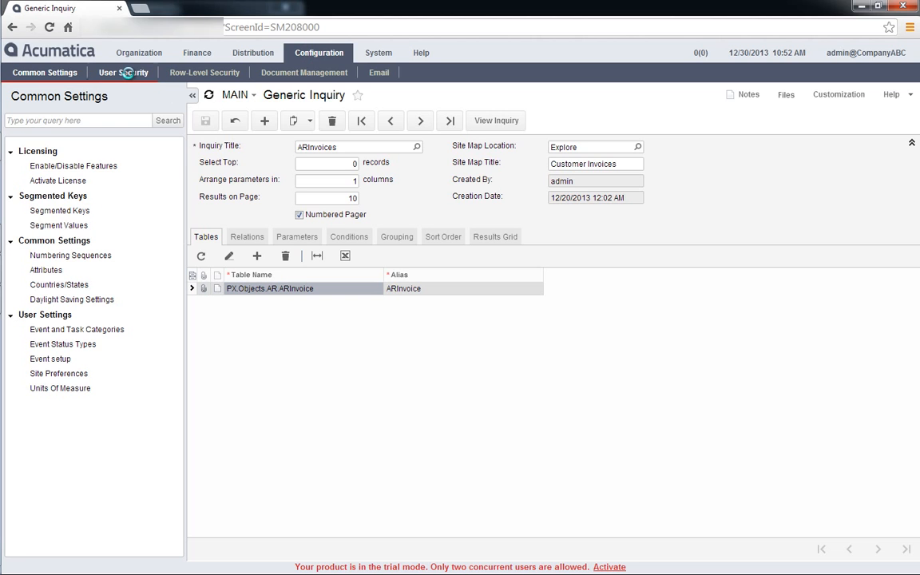
click(126, 72)
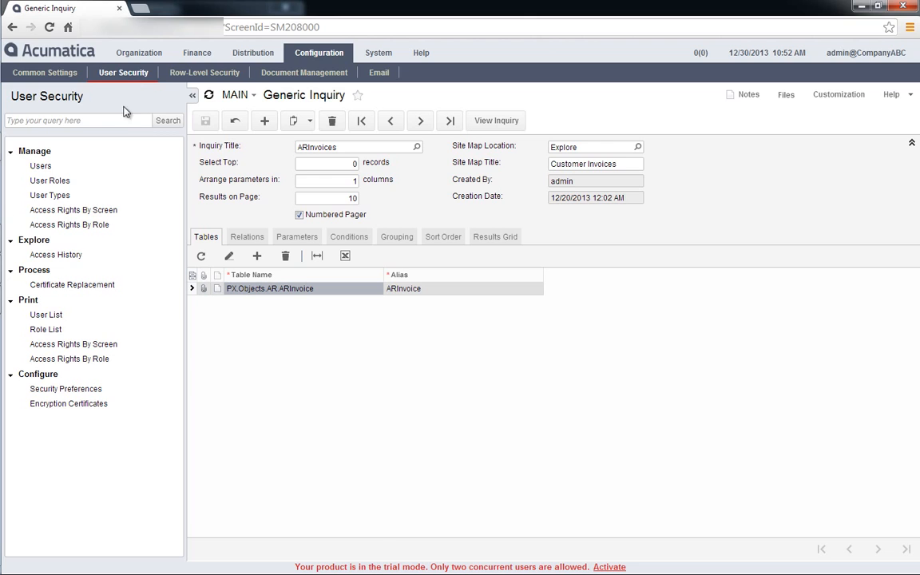
click(73, 210)
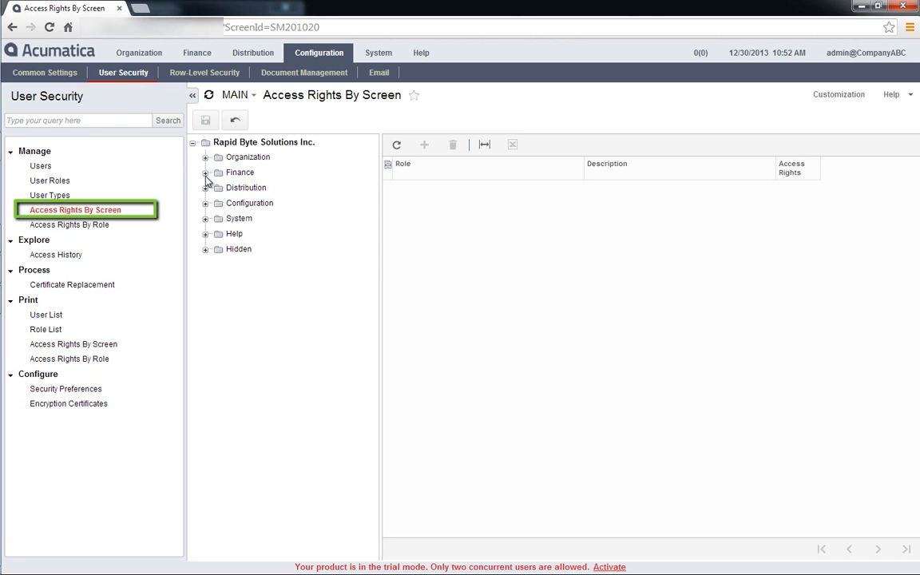
click(205, 172)
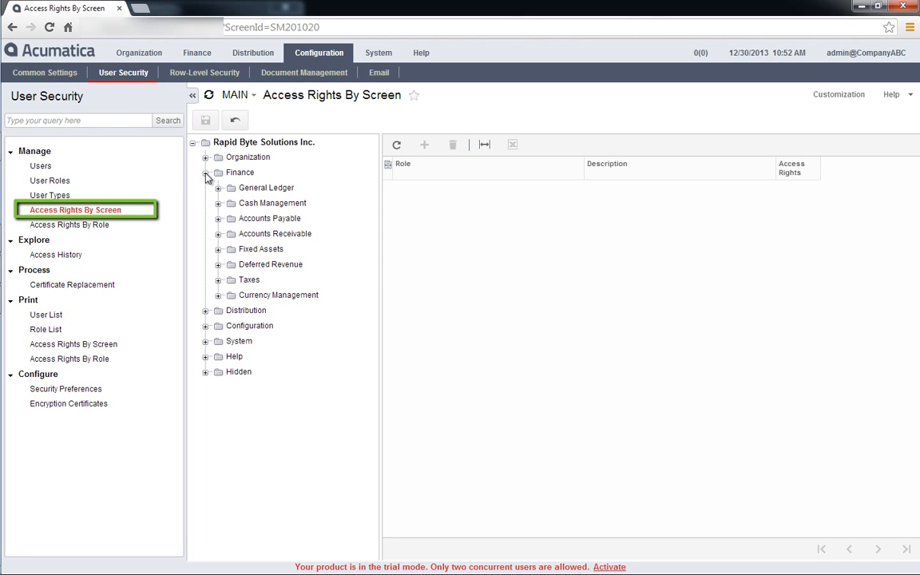
click(217, 233)
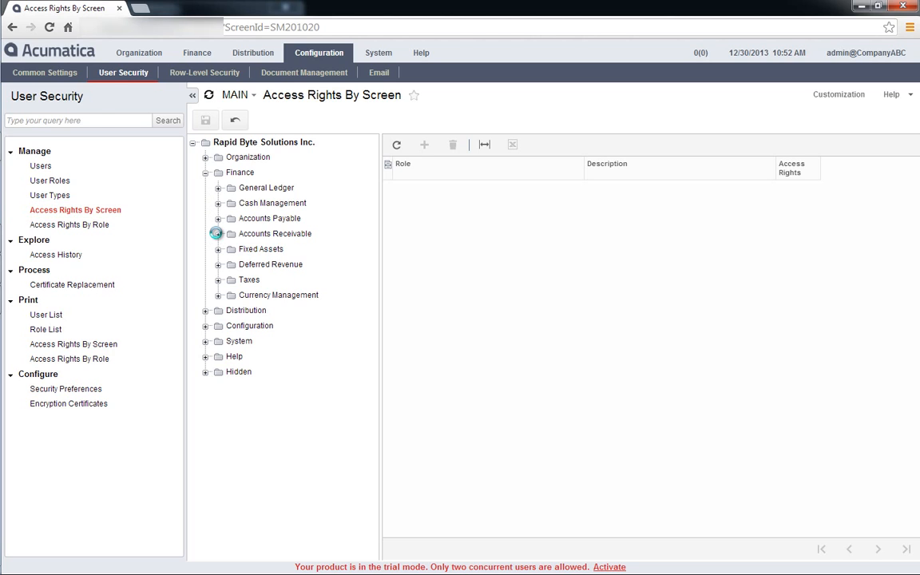
click(231, 250)
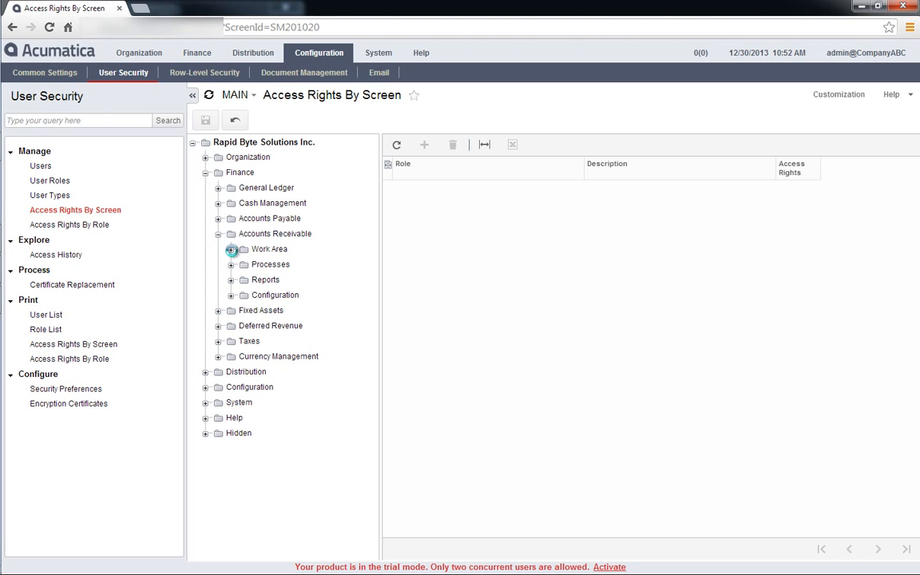
click(267, 293)
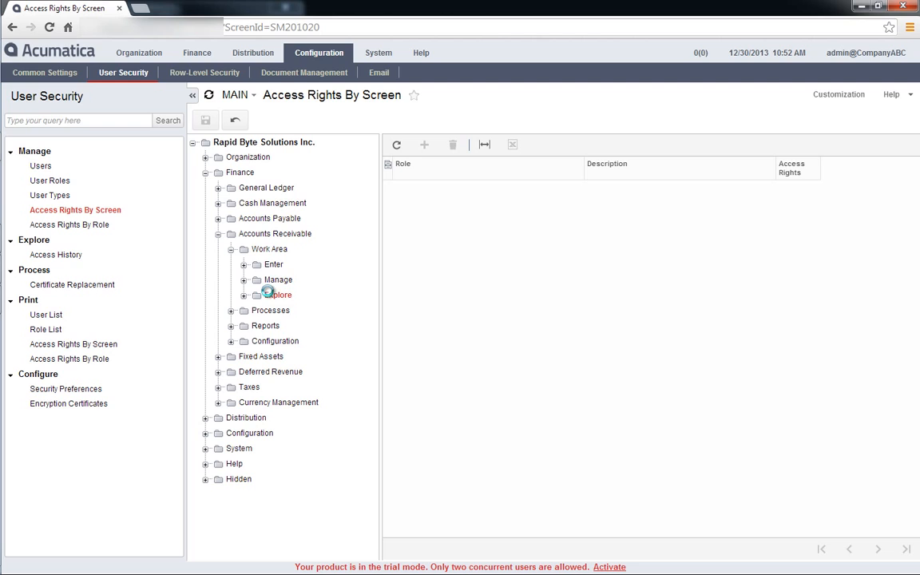
click(243, 295)
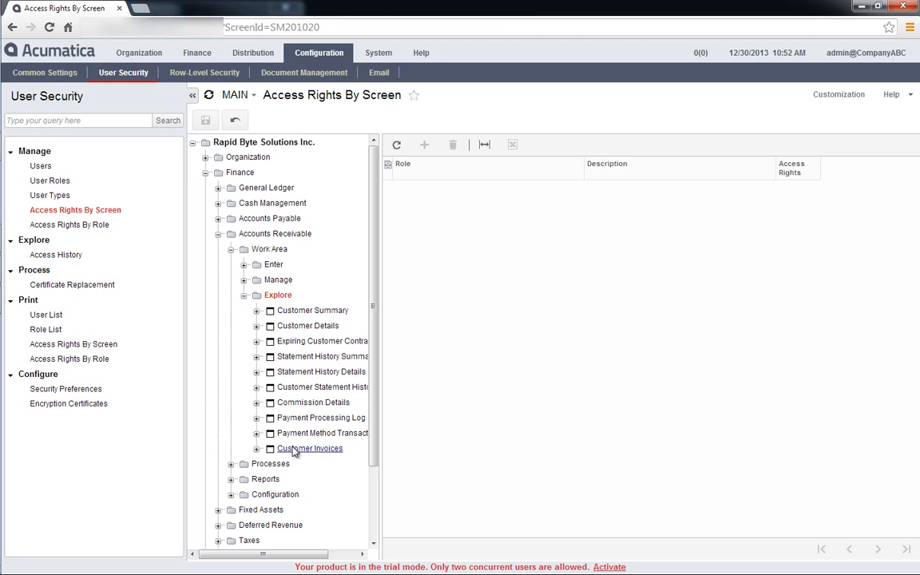
click(345, 449)
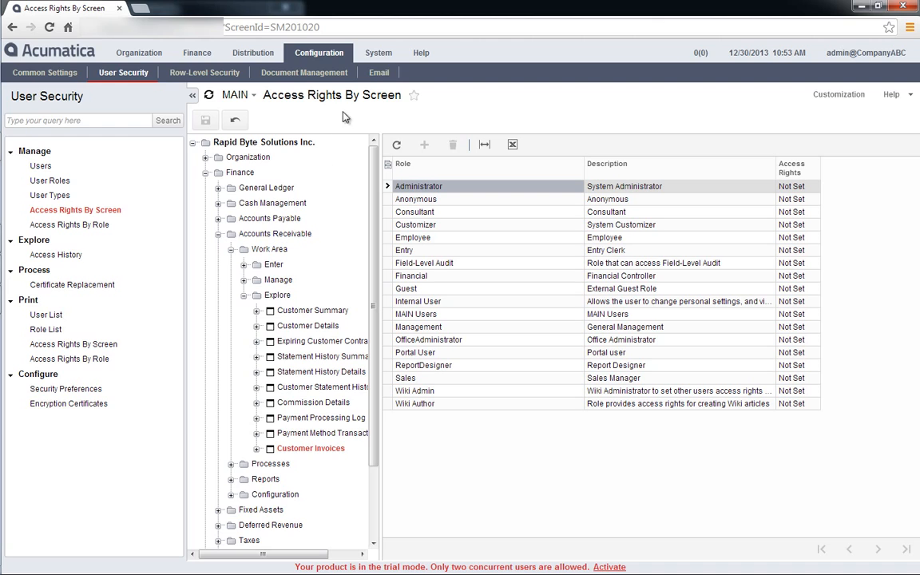
Return to the Generic Inquiry screen and create a new inquiry titled TestInvoices.
click(372, 59)
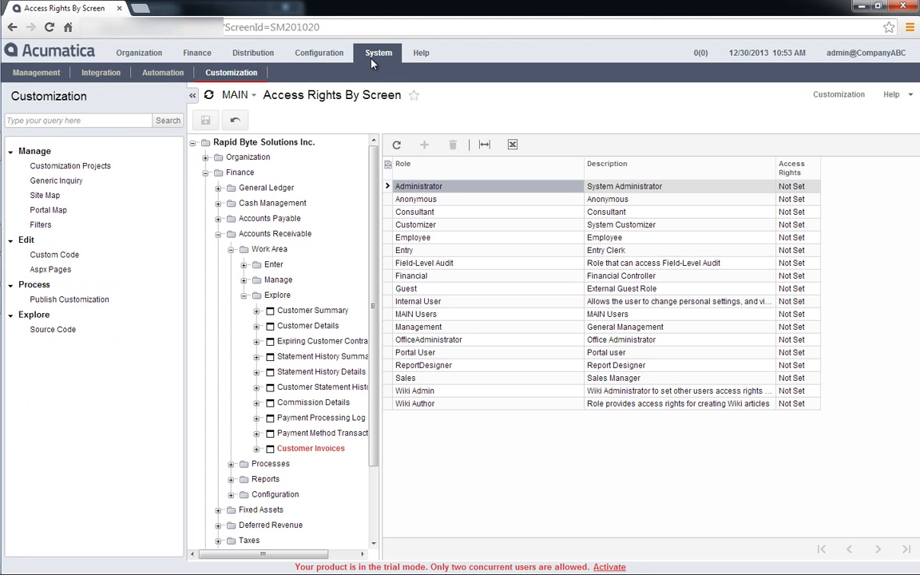
click(74, 183)
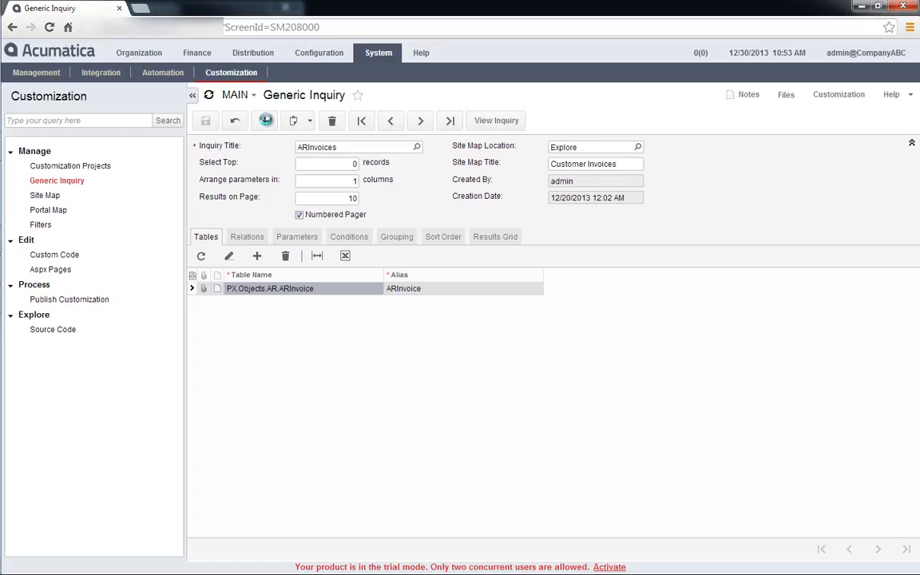
click(266, 119)
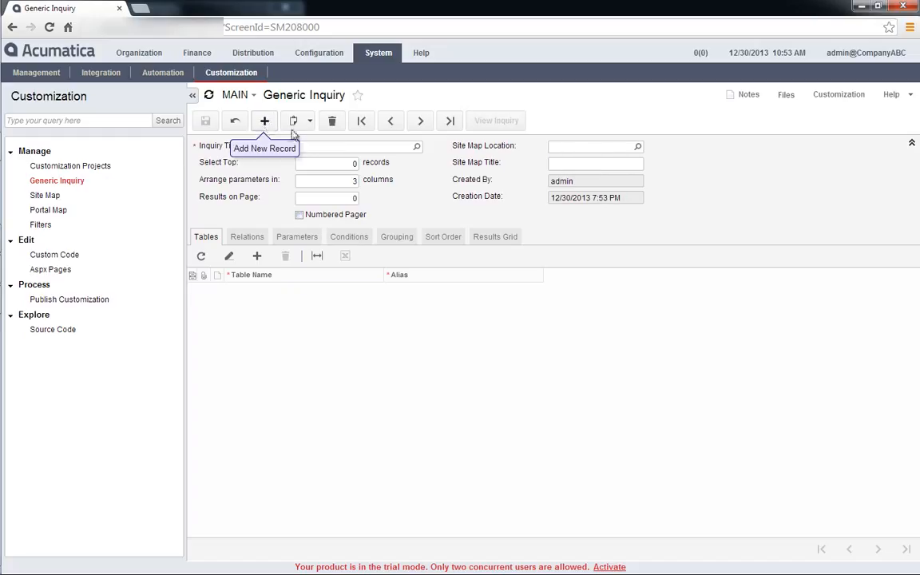
click(321, 146)
text(Te)
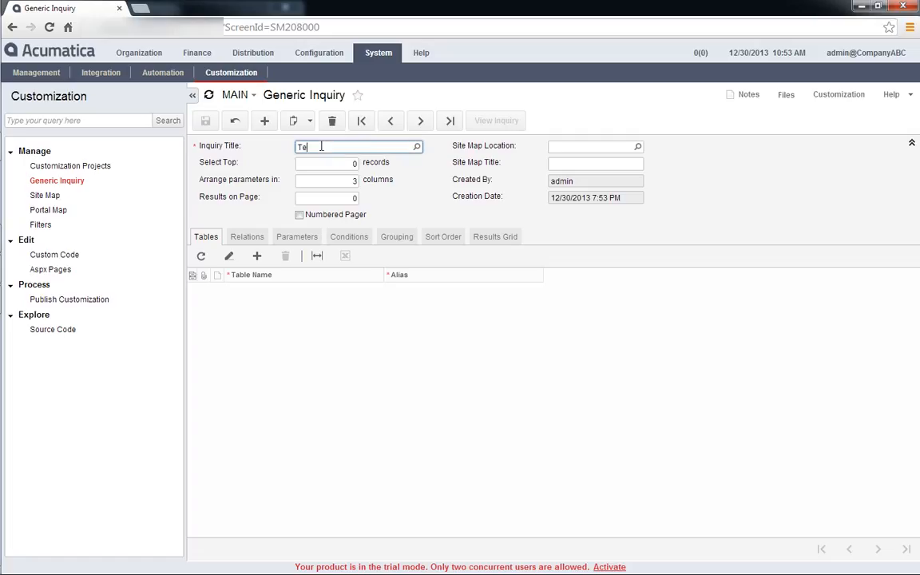
text(stInvoices)
key(Tab)
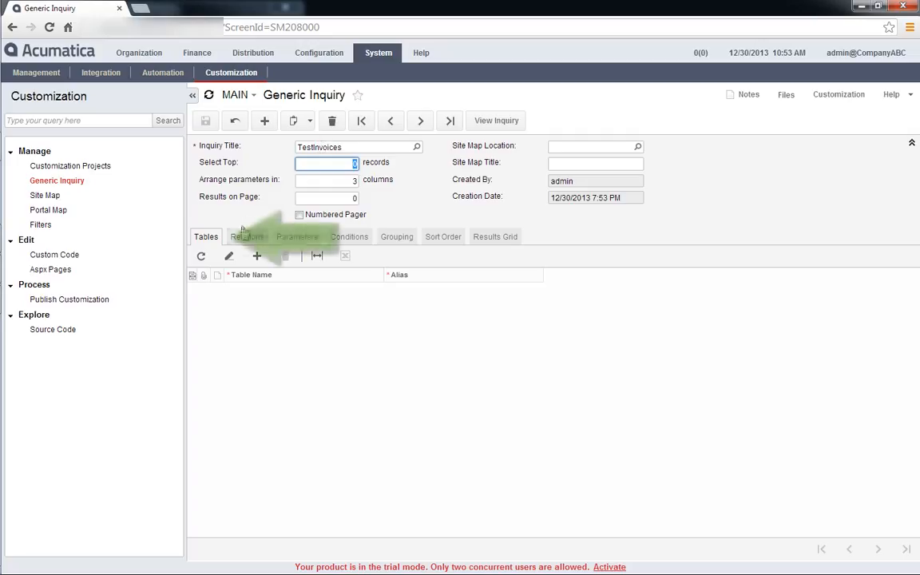
Add the PX.Objects.AR.ARInvoice table to the TestInvoices inquiry with the alias ARInvoice and save the inquiry.
click(258, 257)
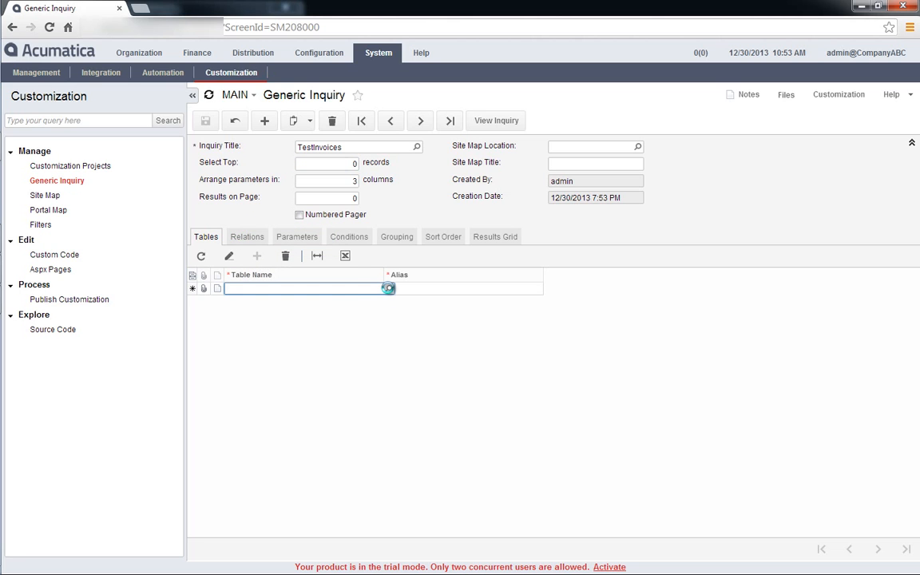
click(389, 289)
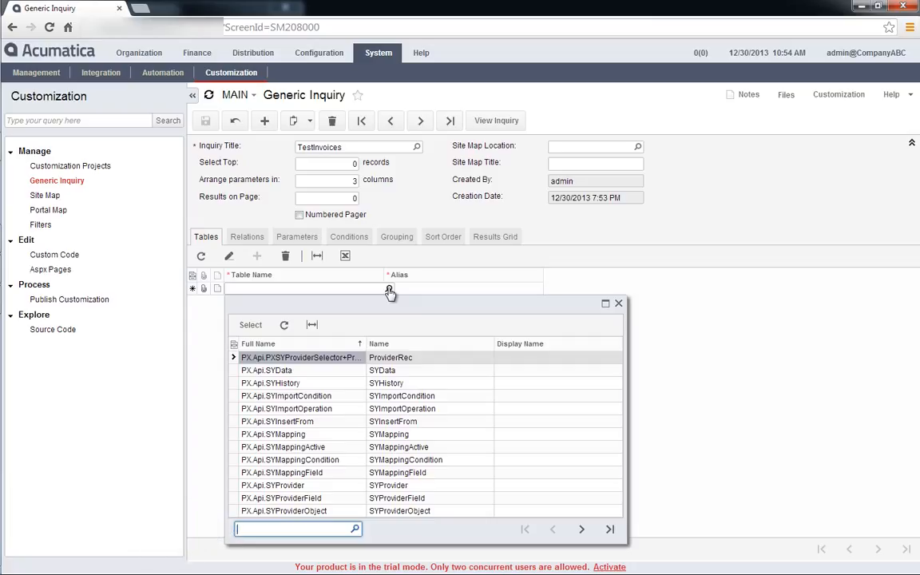
text(ar)
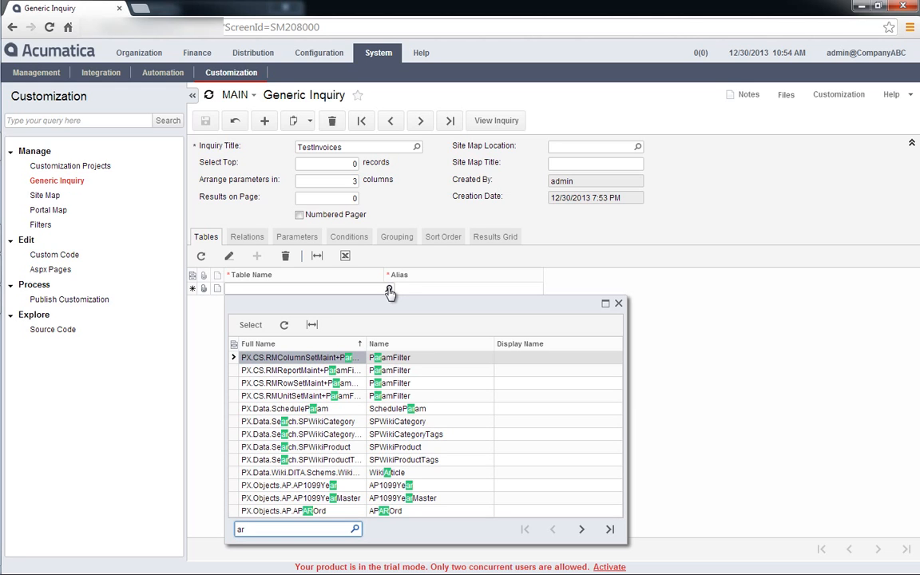
text( invoice)
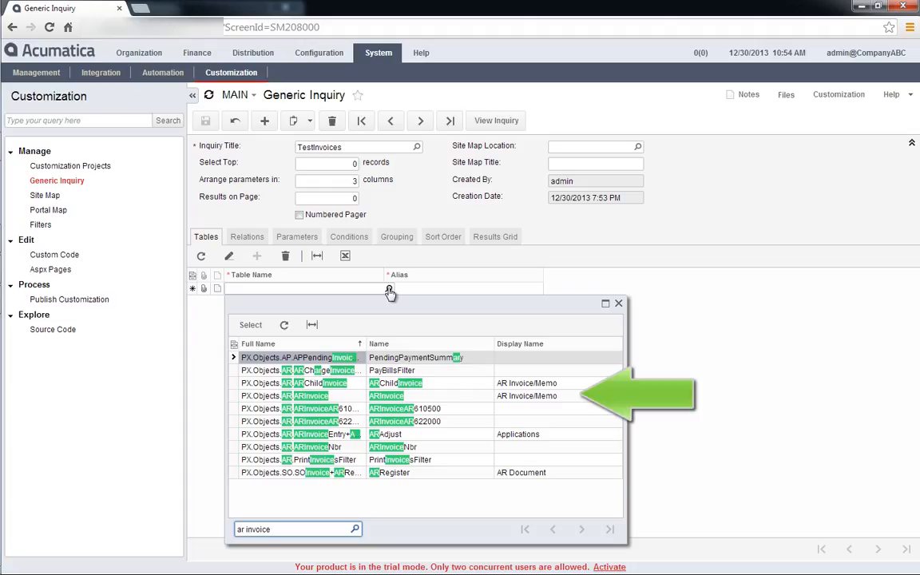
click(417, 398)
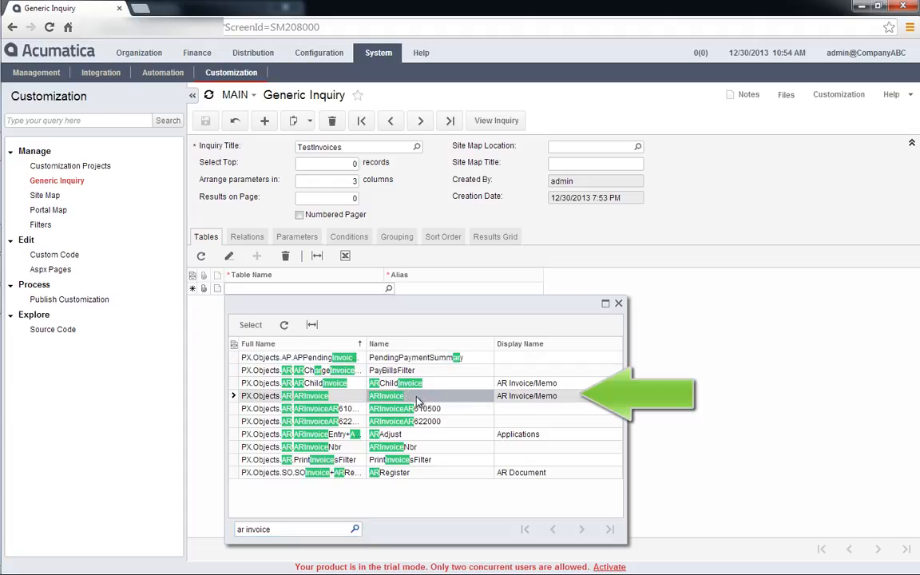
double_click(470, 397)
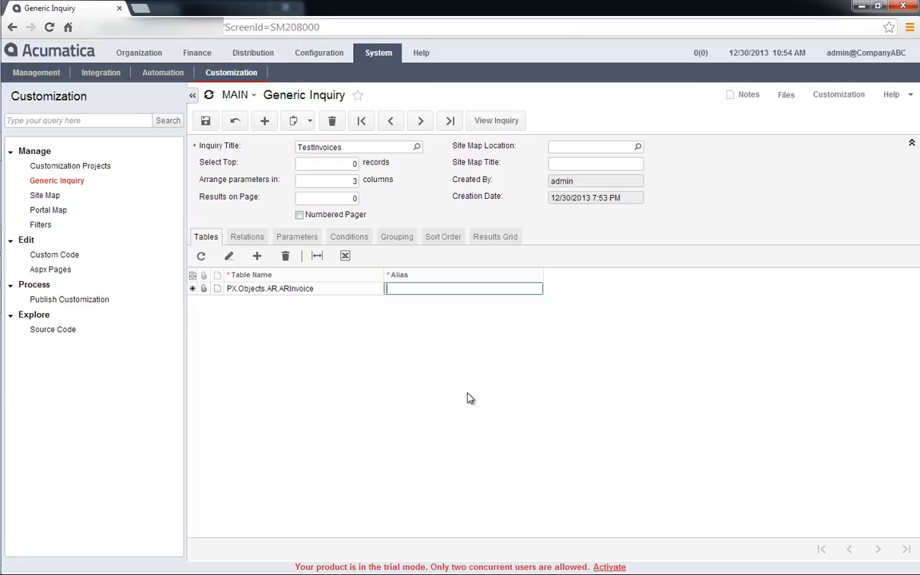
text(ARInvoice)
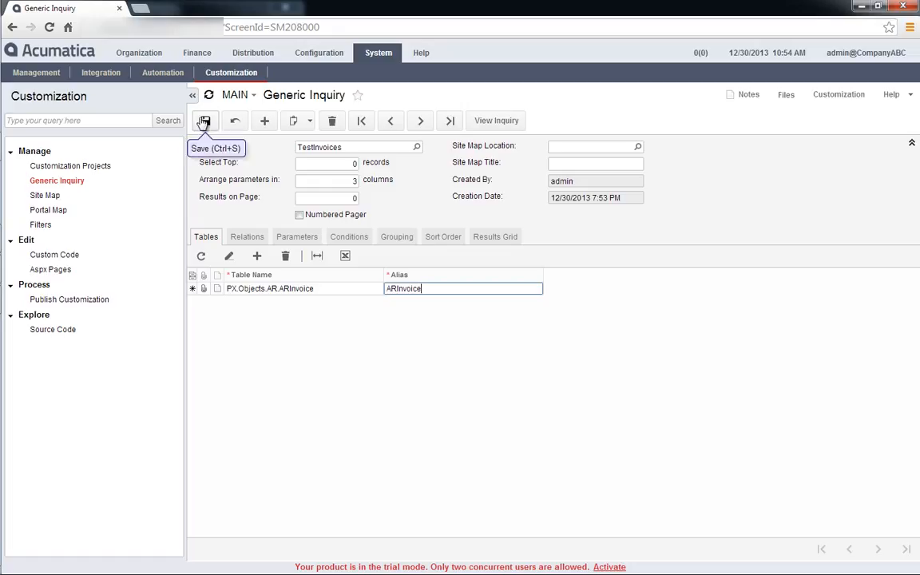
click(204, 120)
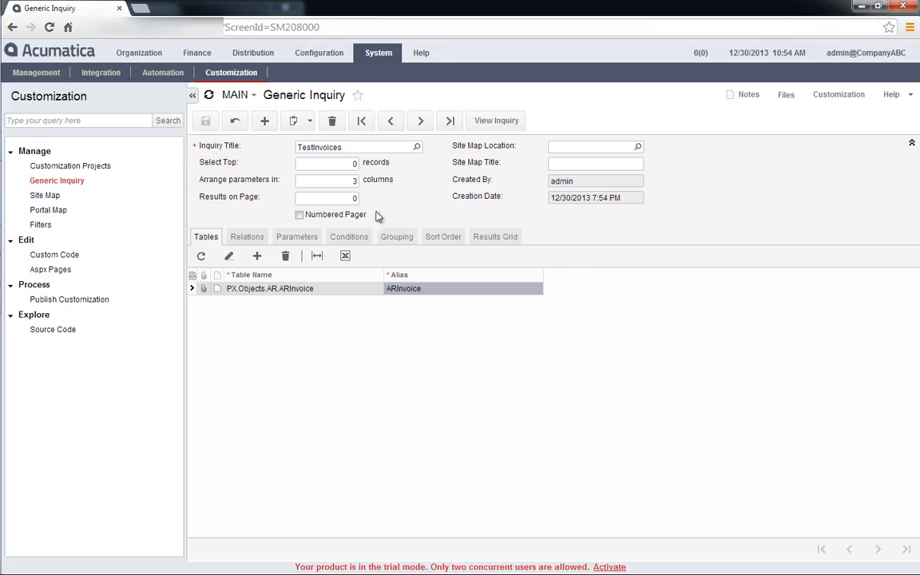
Add a results grid row for the ARInvoice object with <All Fields> as its data field and save the inquiry.
click(491, 237)
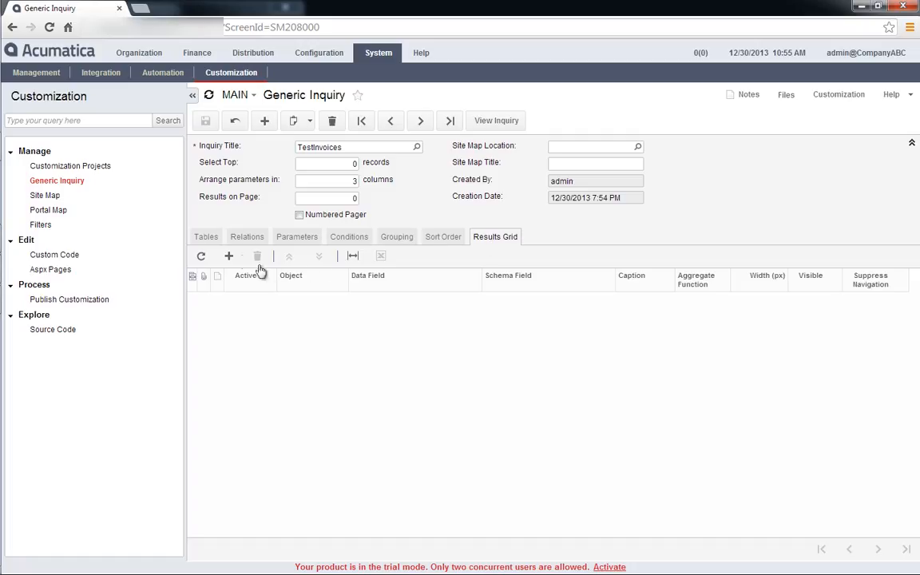
click(230, 257)
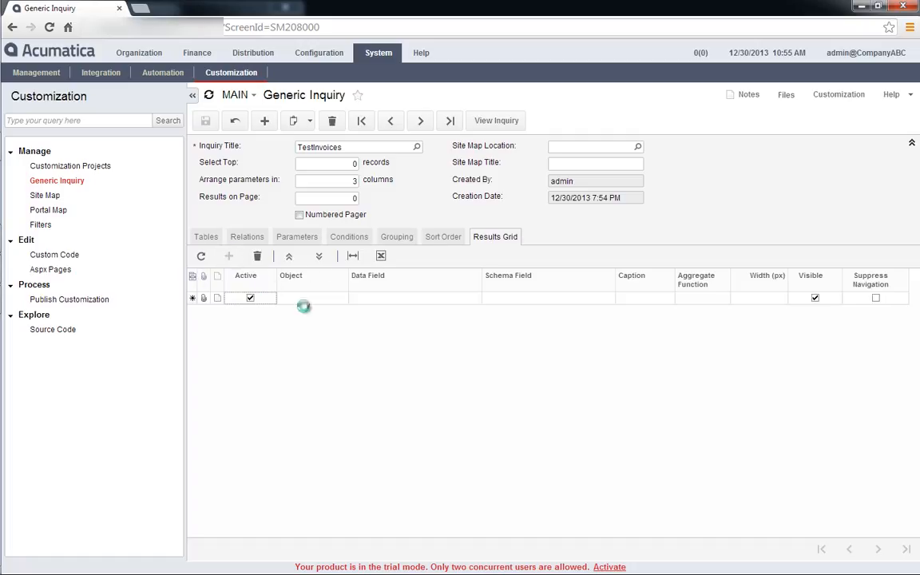
click(315, 300)
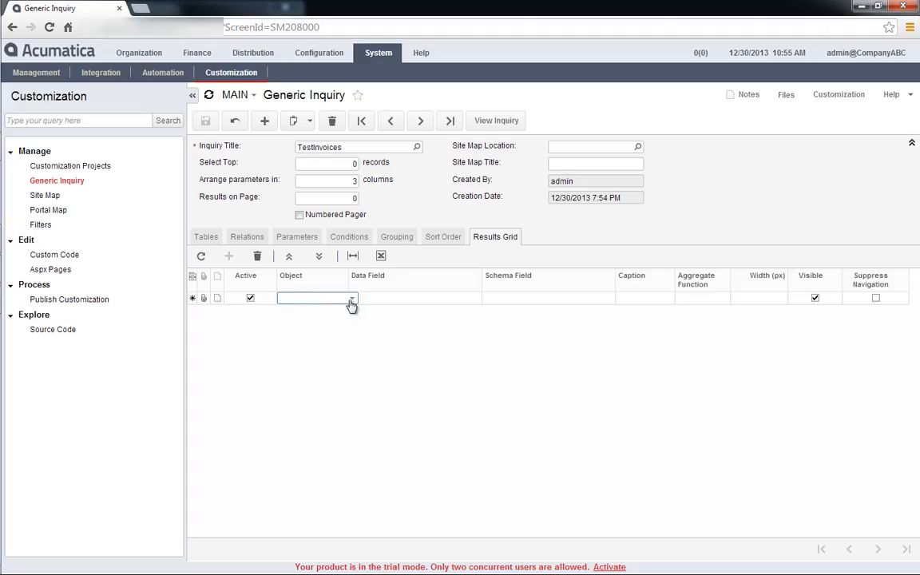
click(352, 299)
click(352, 311)
click(389, 299)
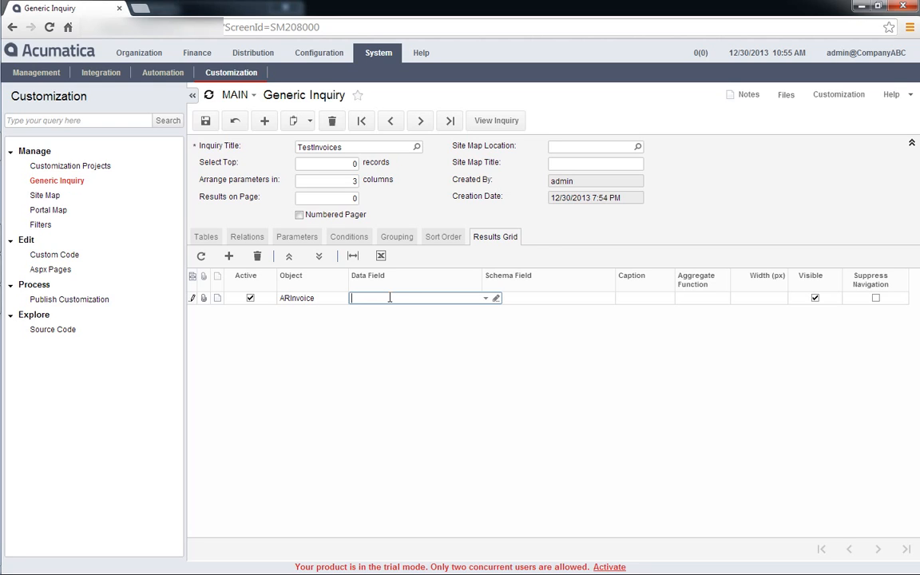
click(486, 298)
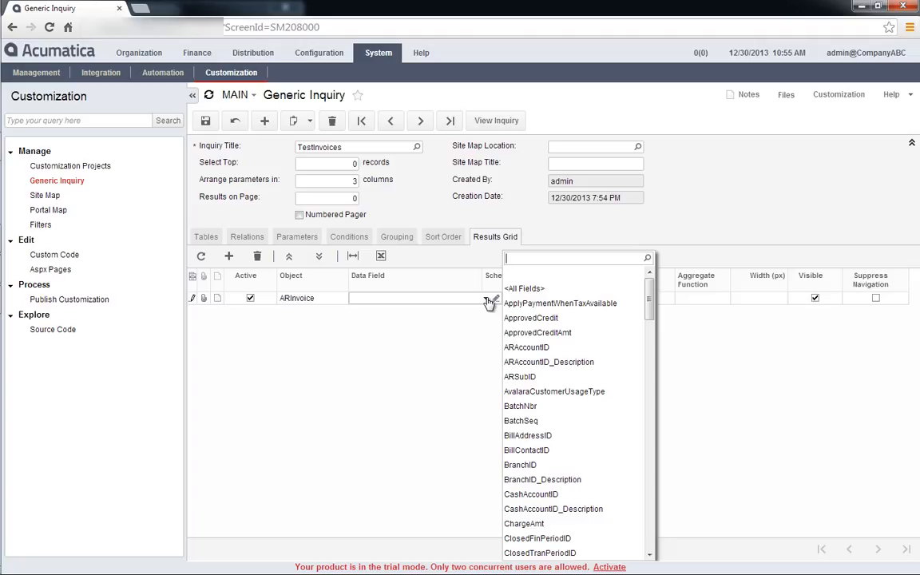
click(554, 289)
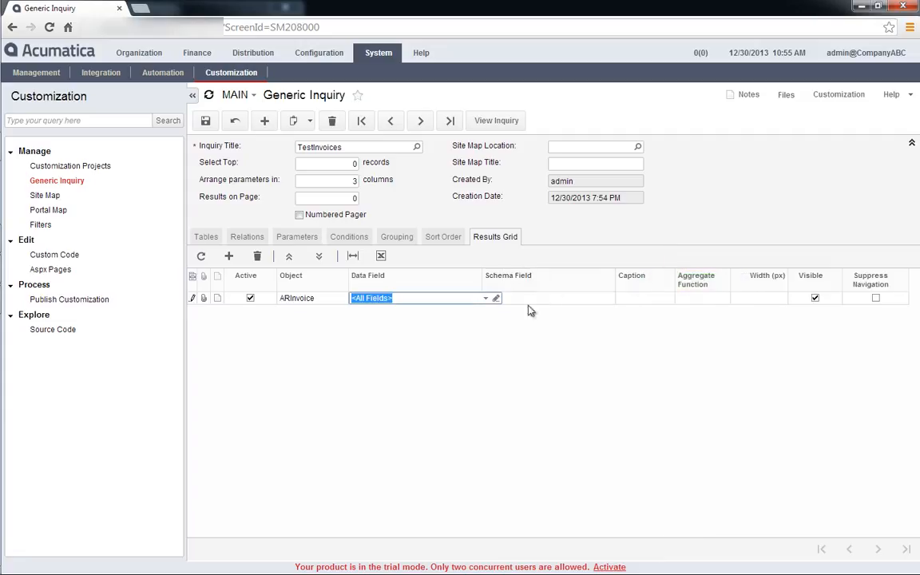
key(Tab)
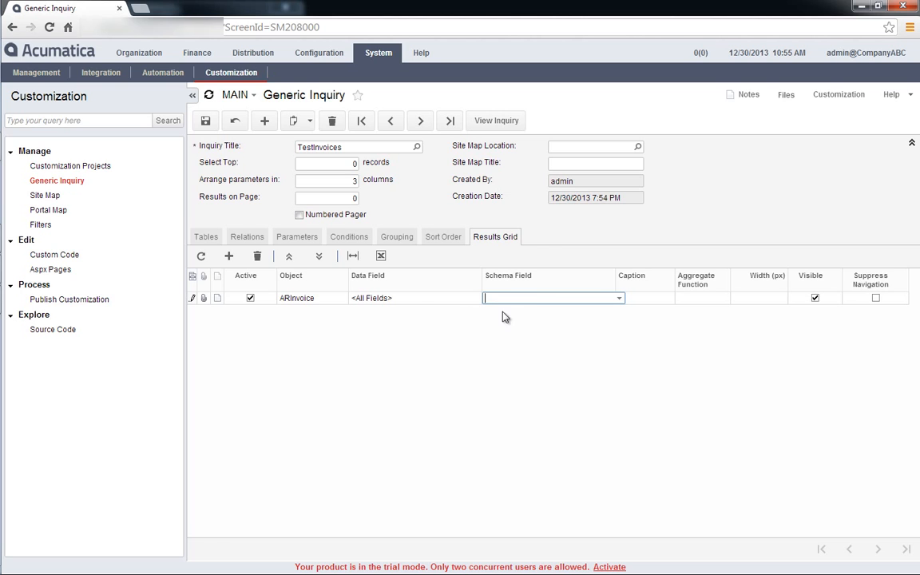
click(205, 121)
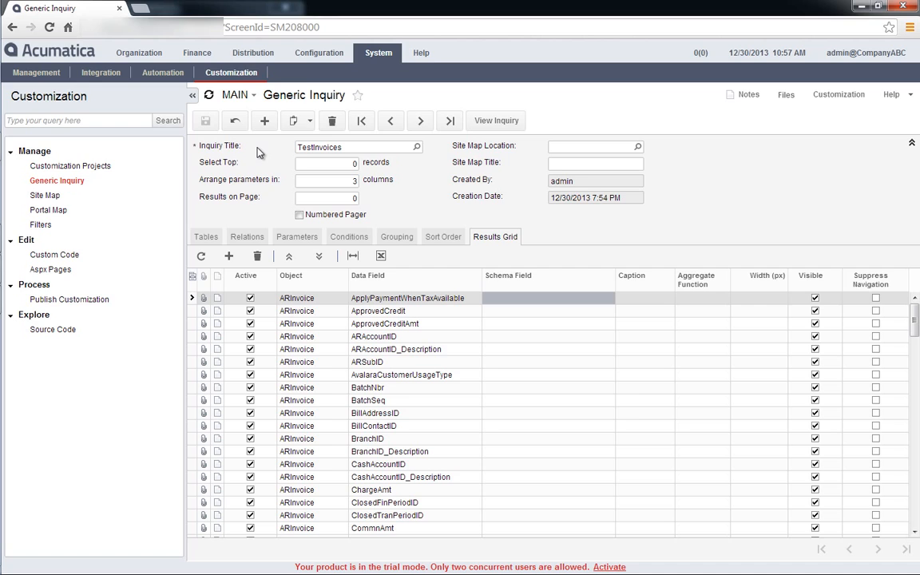
Delete the ApplyPaymentWhenTaxAvailable and ApprovedCredit rows from the results grid and move the BatchNbr row up.
click(257, 257)
click(255, 257)
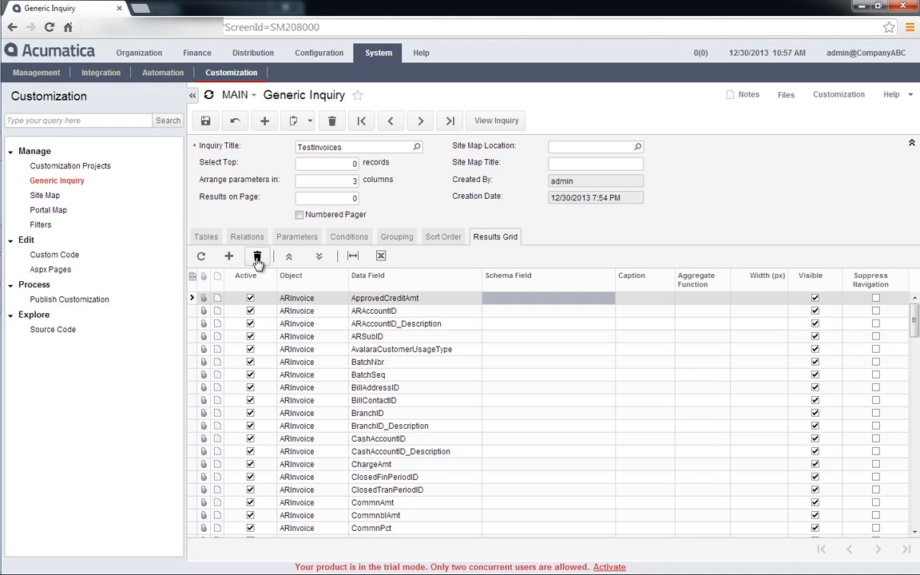
click(311, 363)
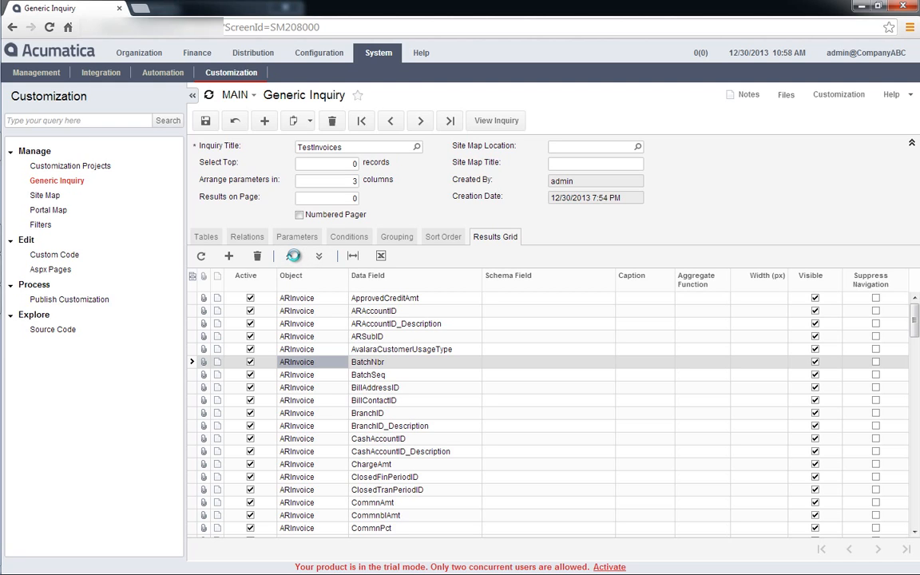
click(293, 256)
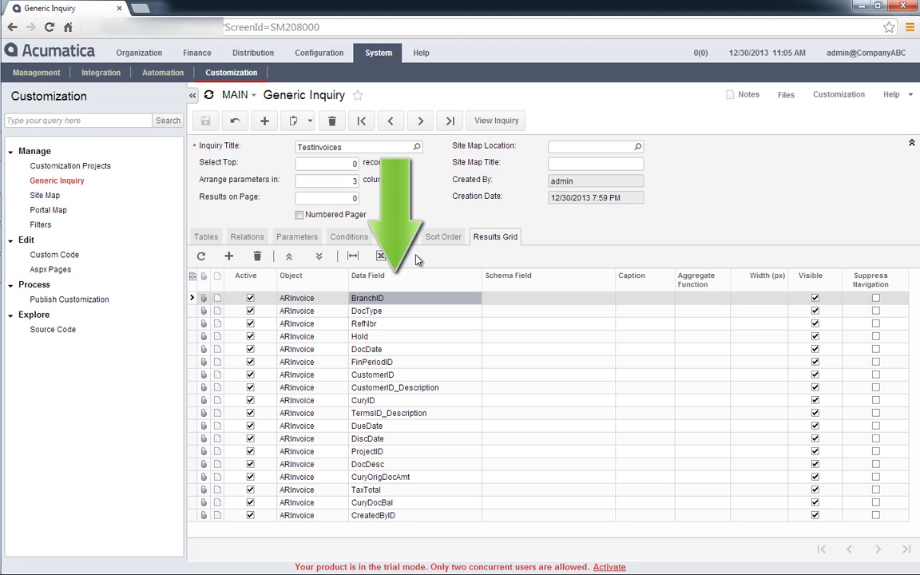
Inspect the formula editor of the BranchID row's data field, cancel it, and look through the row's available schema fields.
click(462, 300)
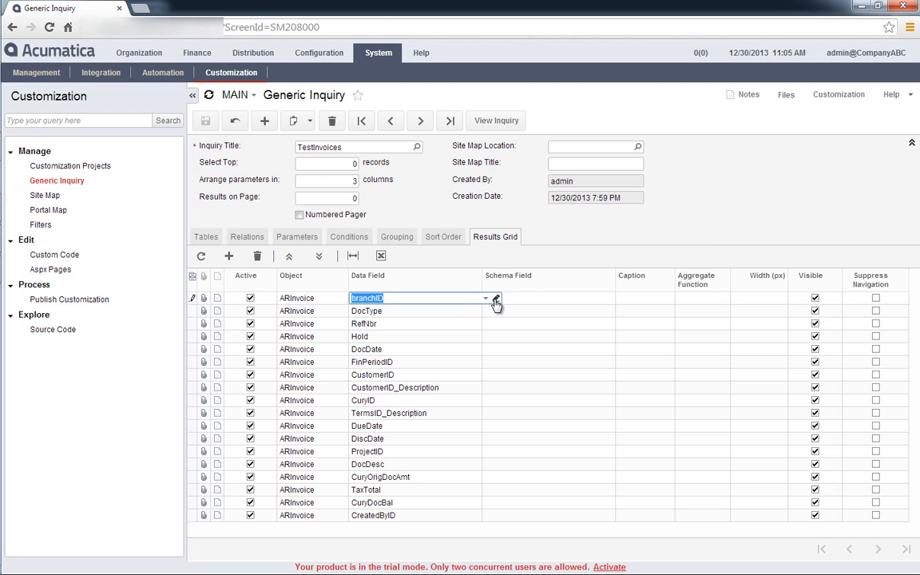
click(494, 298)
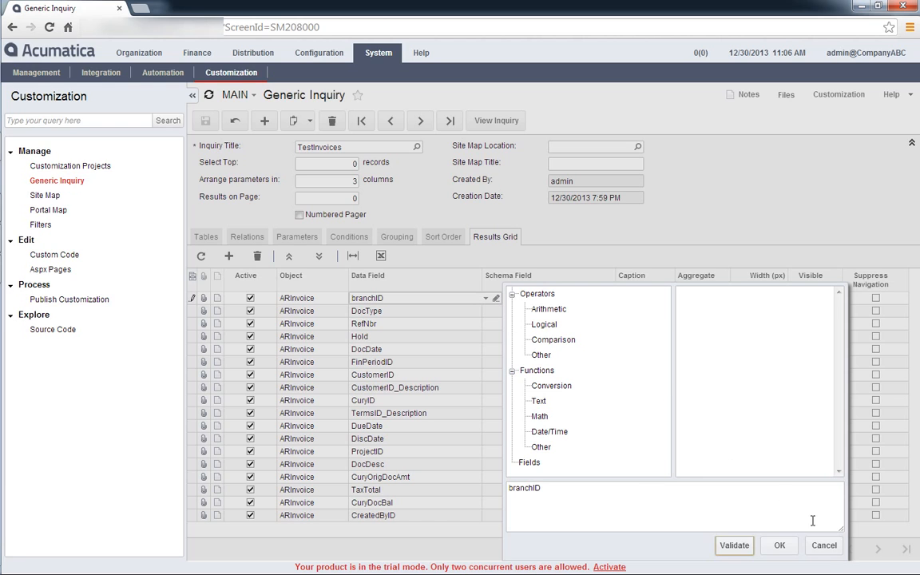
click(825, 547)
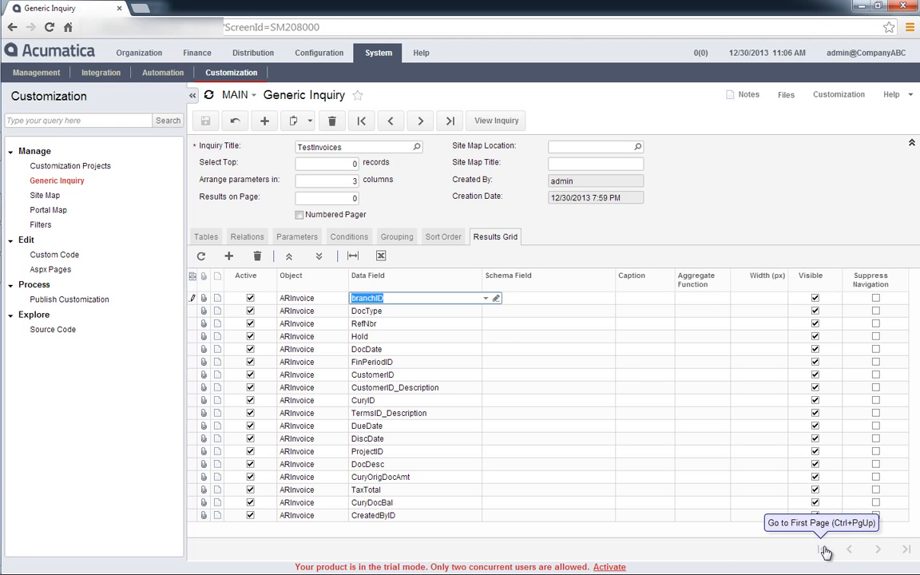
click(605, 298)
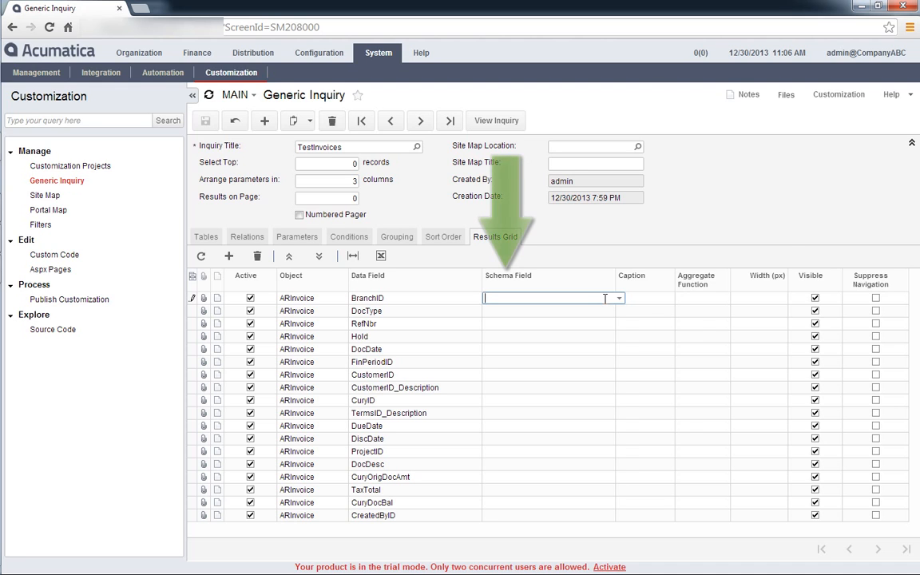
click(619, 299)
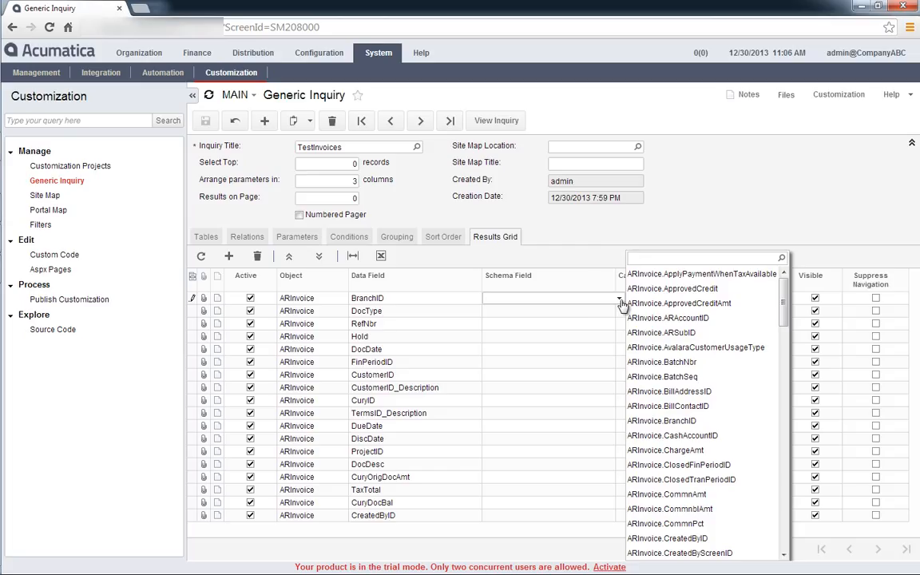
click(621, 302)
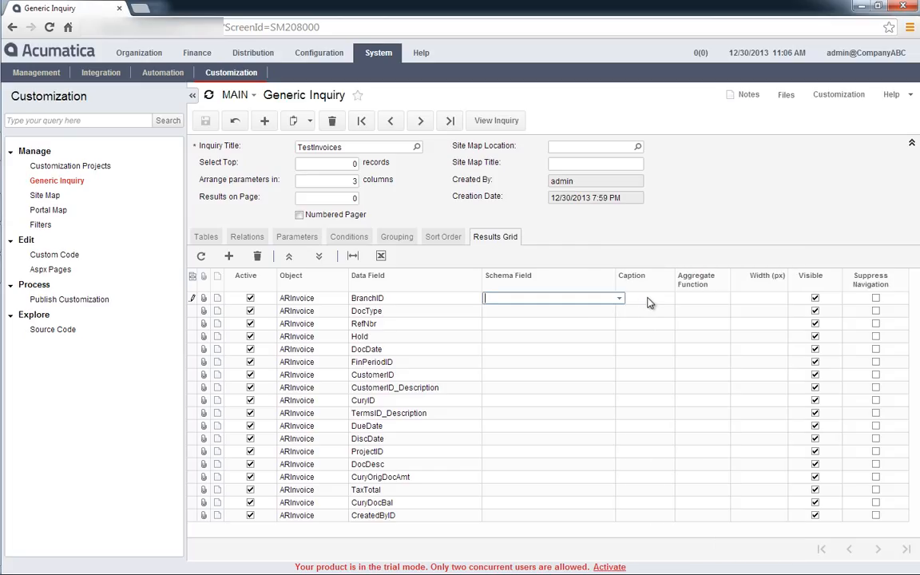
Set the caption of the TaxTotal row in the results grid to Sales Tax and save the inquiry.
click(649, 299)
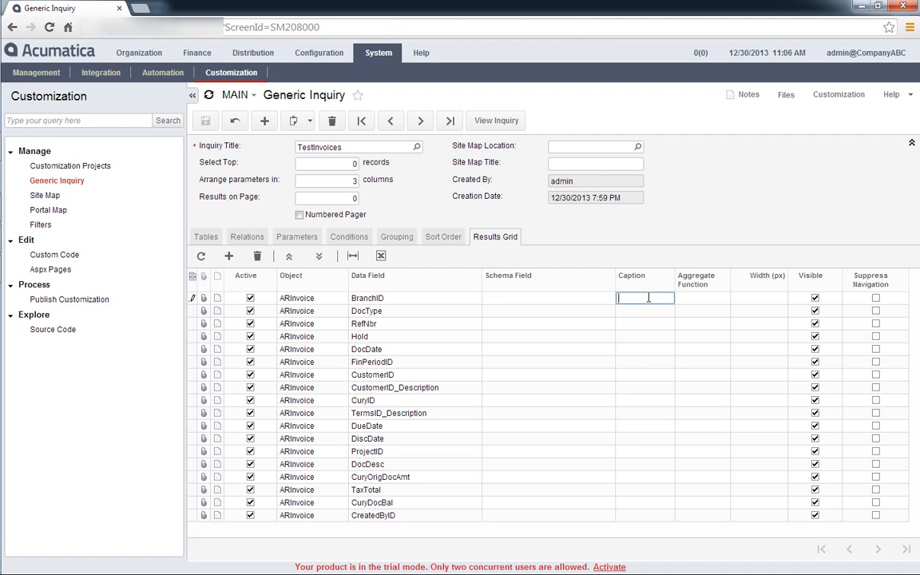
click(632, 489)
text(Sales Tax)
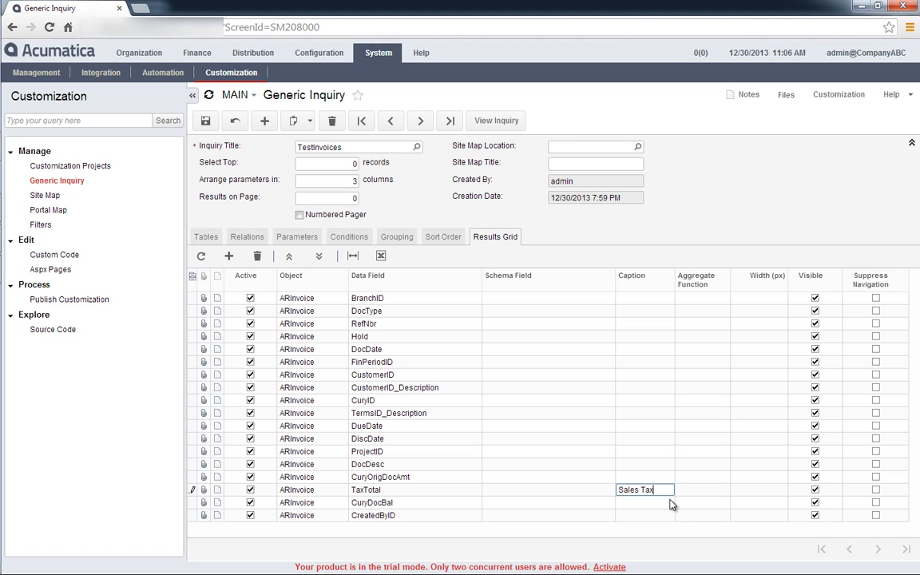
click(205, 120)
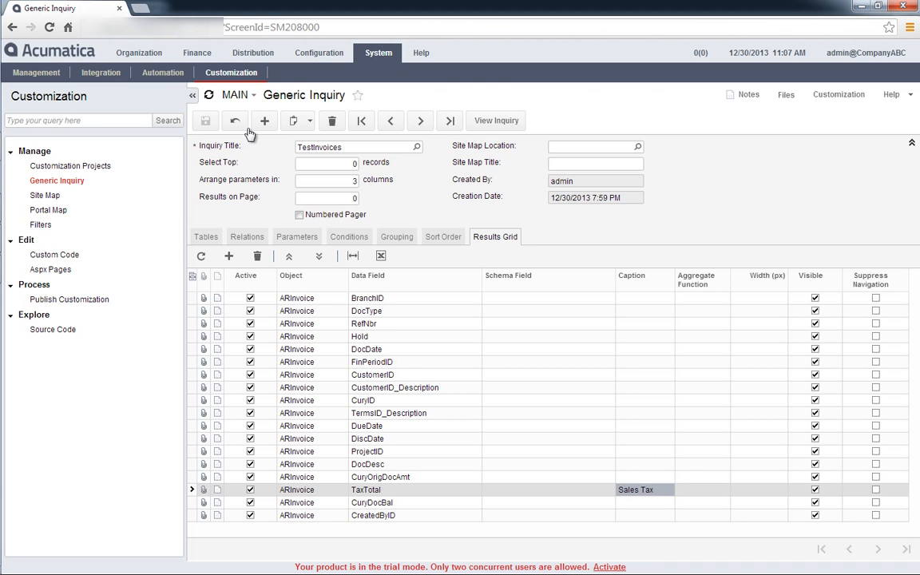
View the TestInvoices inquiry results to check the Sales Tax column, and return to the Generic Inquiry screen.
click(479, 119)
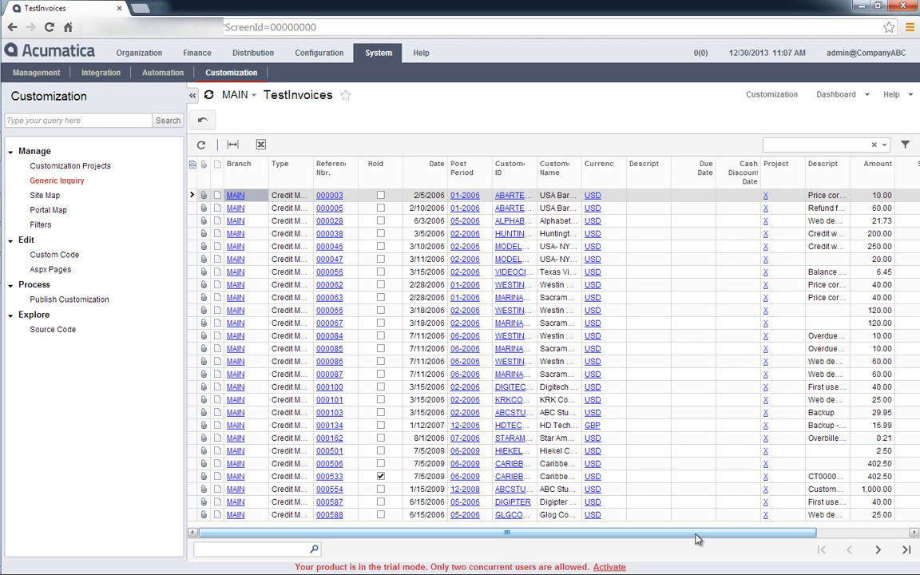
drag(696, 540, 812, 537)
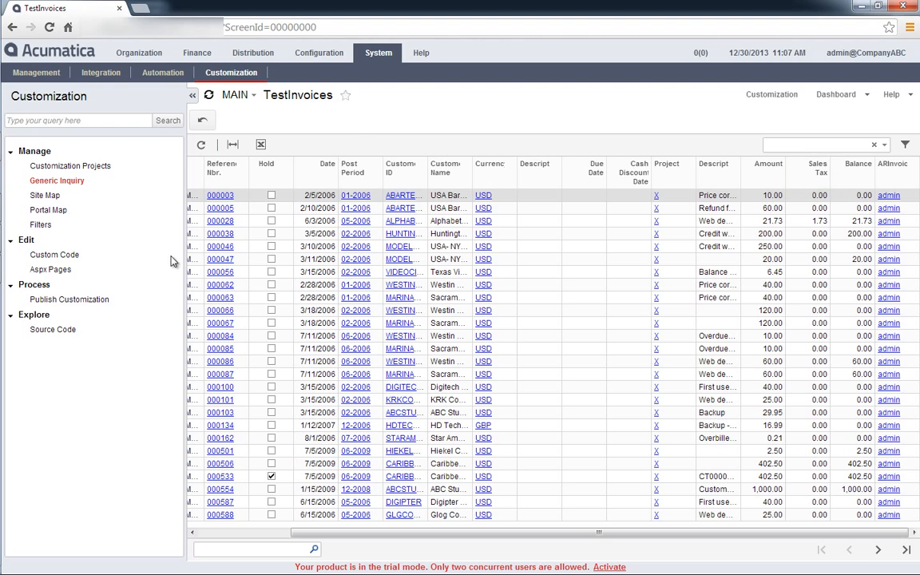
click(68, 181)
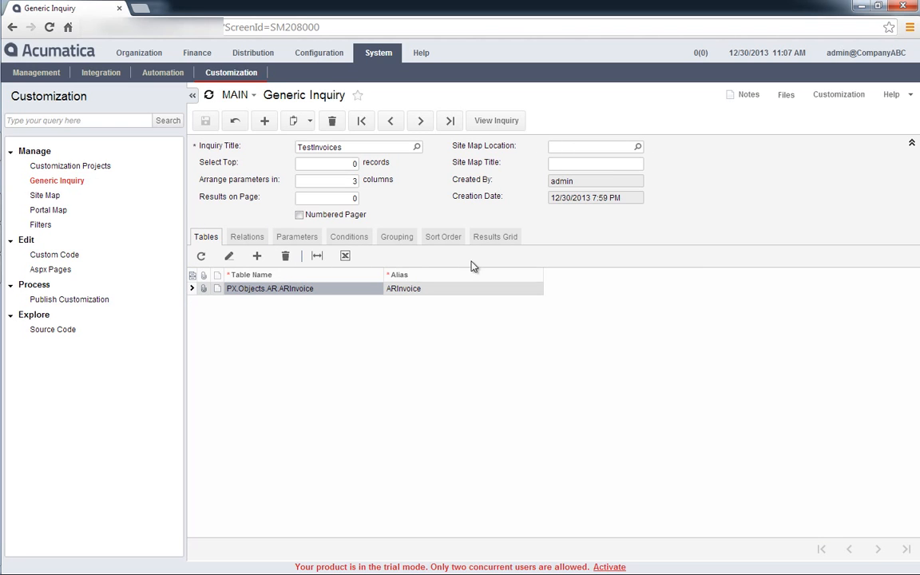
In the results grid, set the BranchID row's width to 10 px and make the field not visible.
click(496, 239)
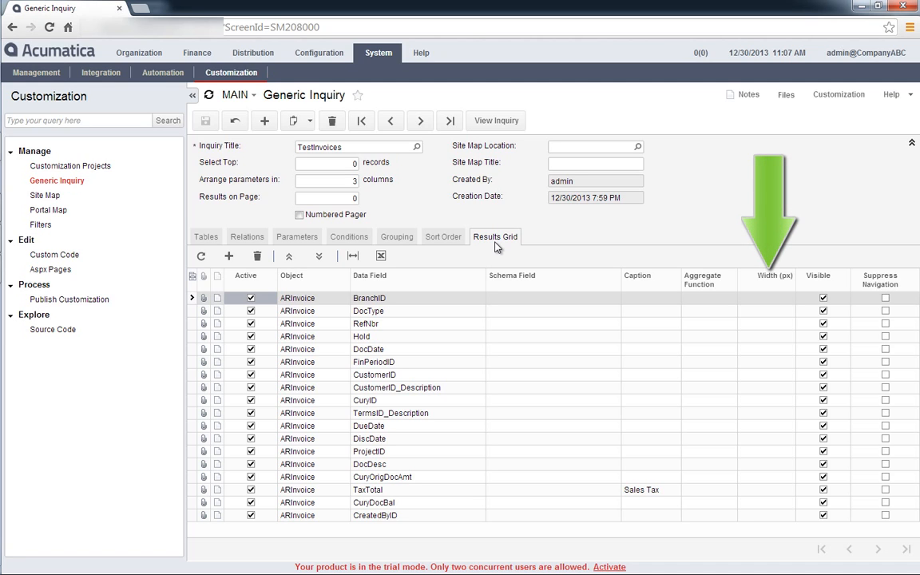
click(747, 299)
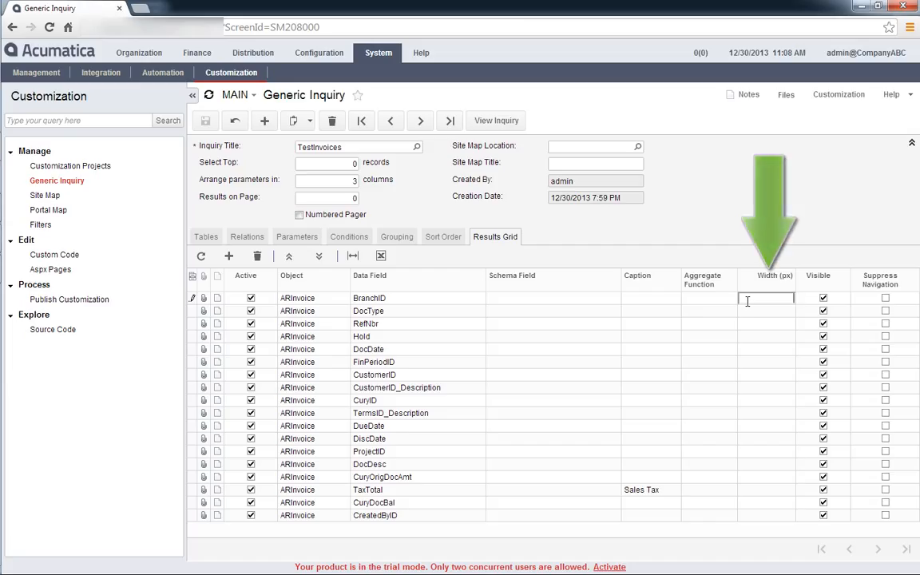
text(10)
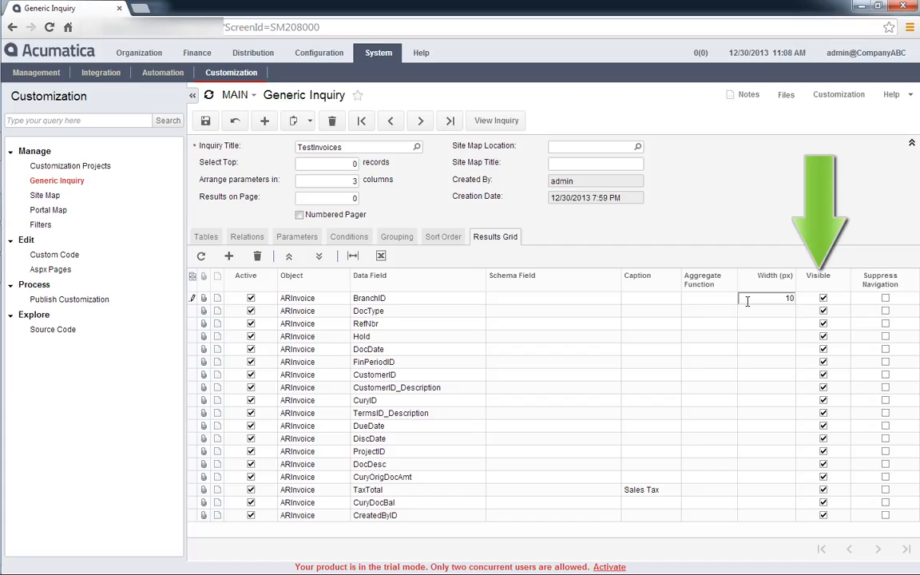
click(823, 300)
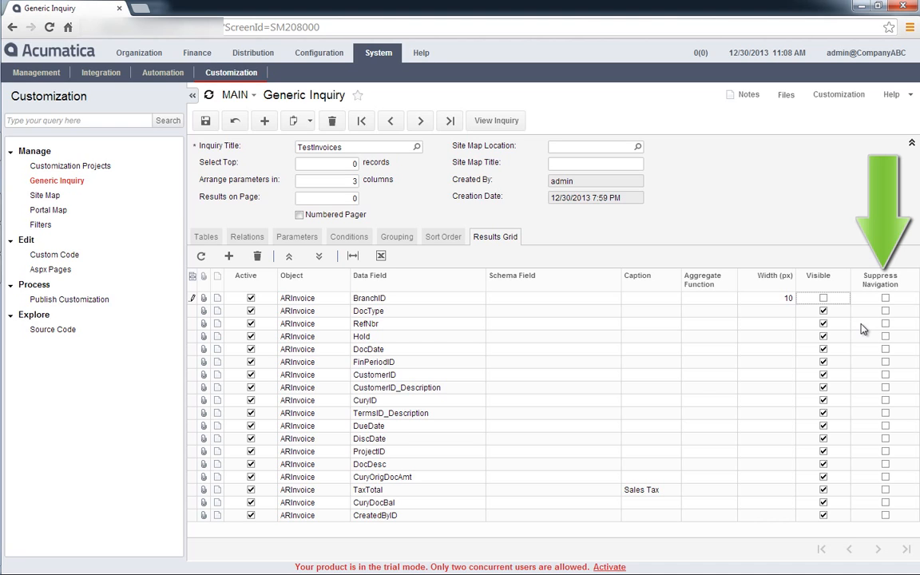
Suppress navigation for the RefNbr row, save the inquiry, and view its results.
click(898, 326)
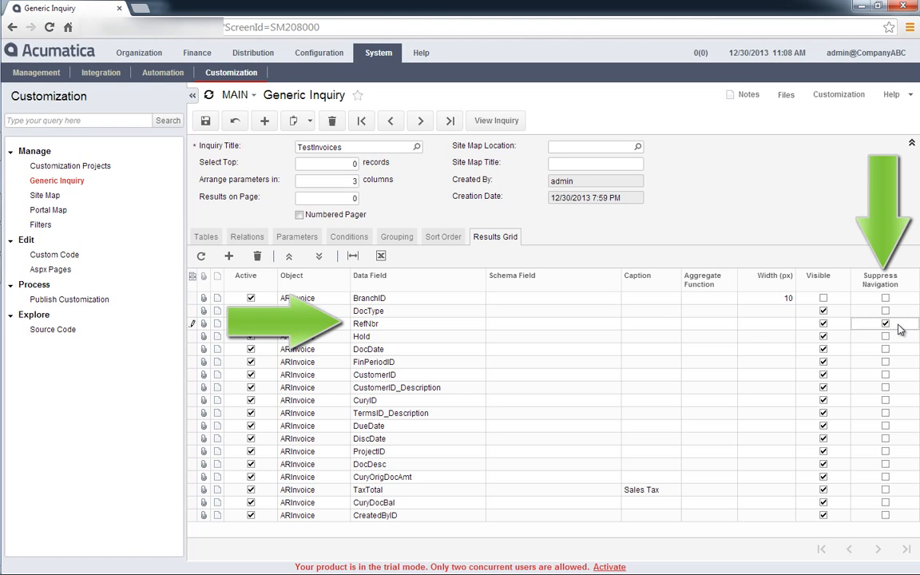
click(209, 121)
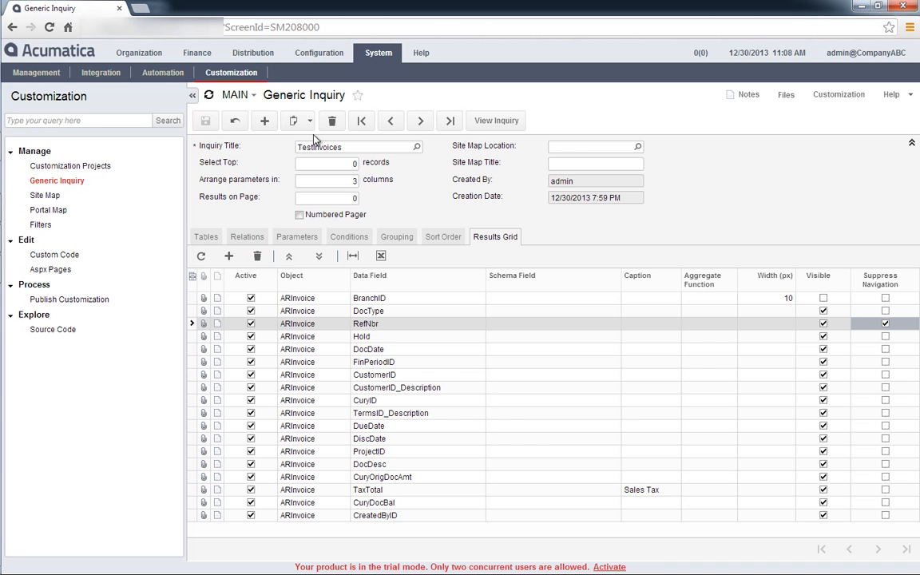
click(477, 124)
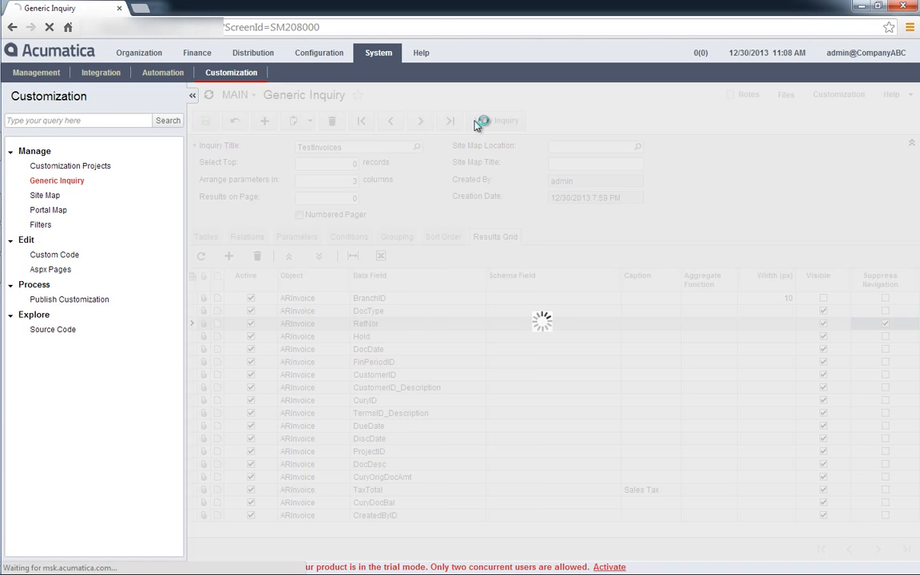